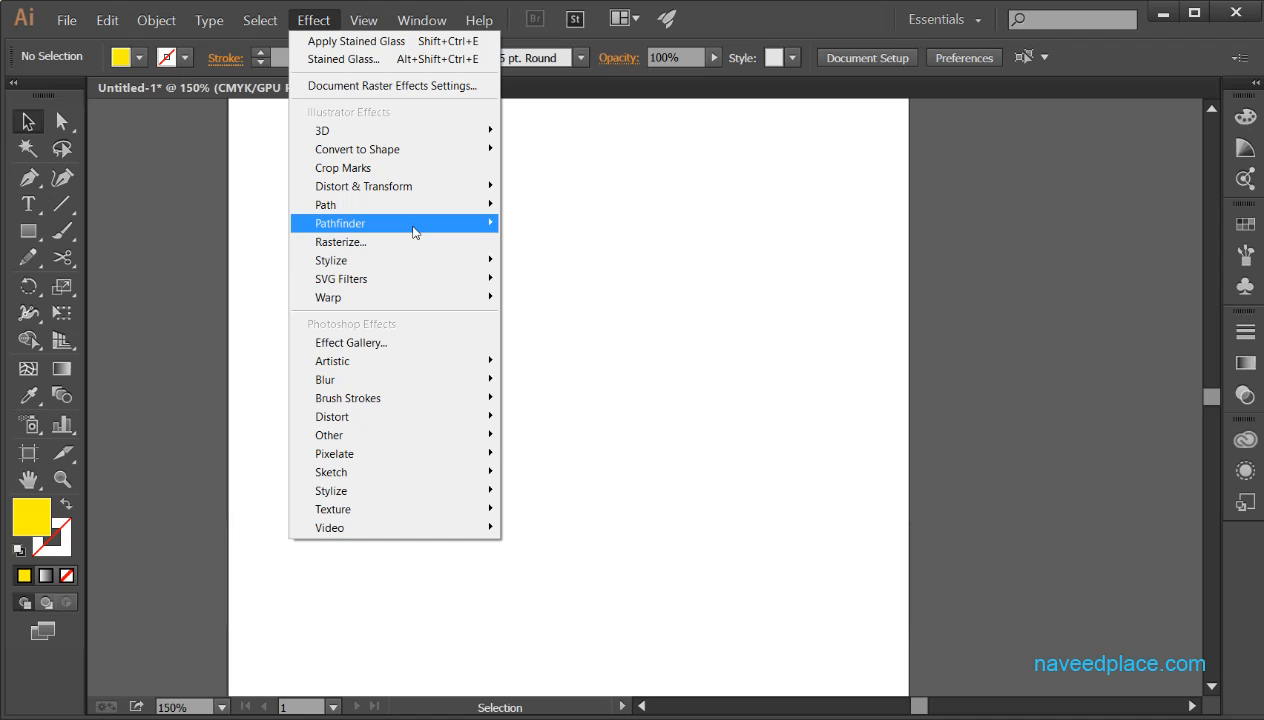
- Draw a yellow square on the artboard with the Rectangle tool
left_click(678, 230)
left_click_drag(31, 242, 101, 231)
left_click(282, 228)
left_click_drag(307, 345, 530, 473)
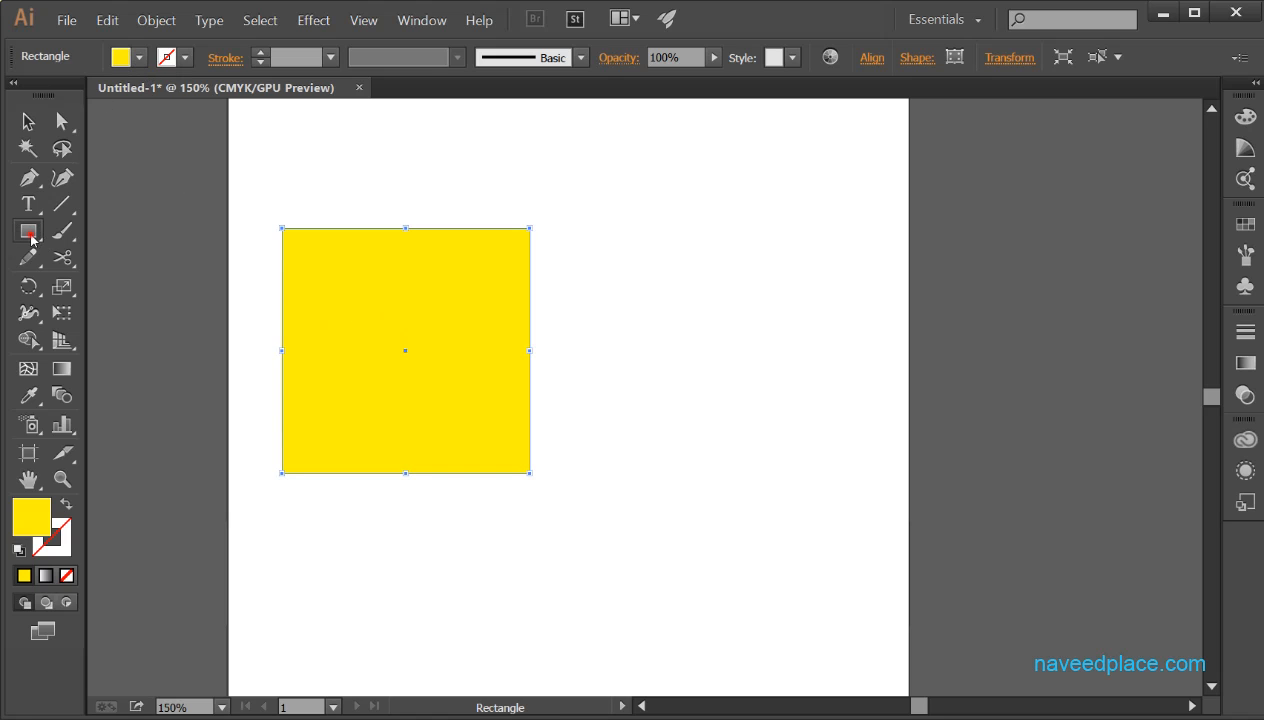
- Draw a yellow five-pointed star with the Star tool and move it so it overlaps the square's right side
left_click_drag(44, 236, 91, 346)
left_click_drag(400, 349, 502, 482)
left_click(30, 151)
left_click(28, 121)
left_click_drag(347, 310, 519, 363)
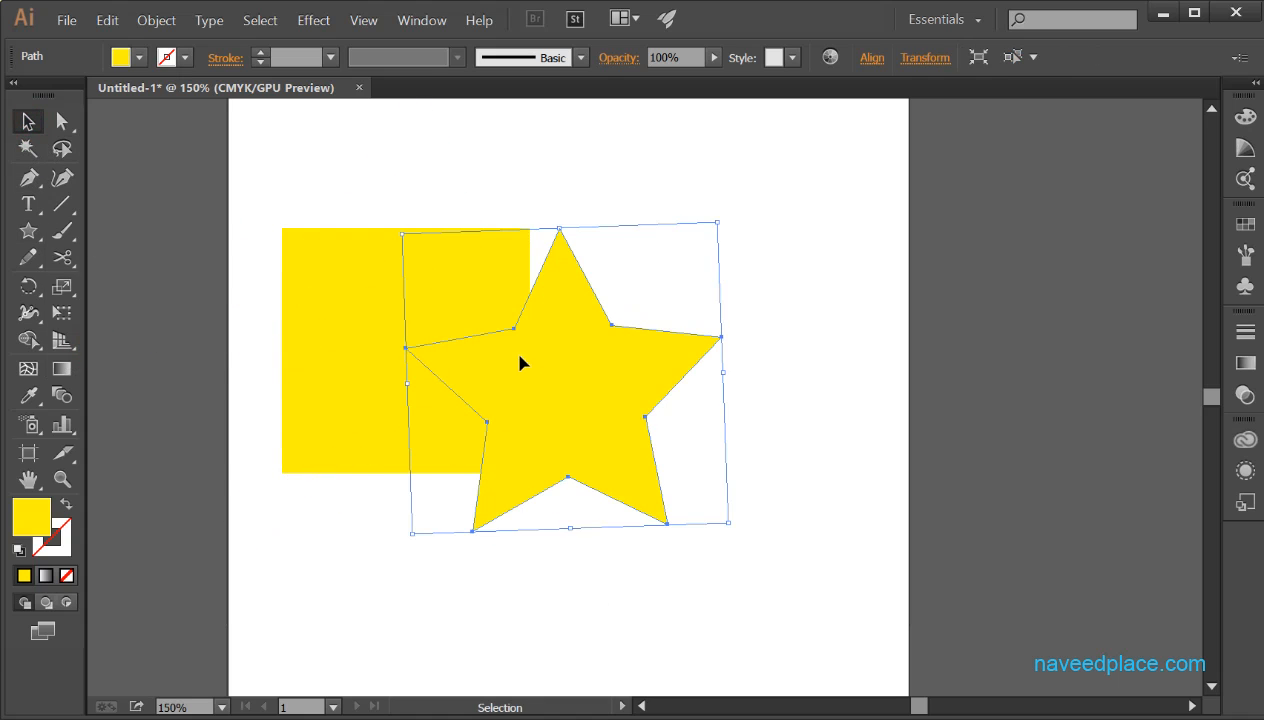
- Fill the star with red and shift it slightly left, further over the yellow square
left_click(124, 58)
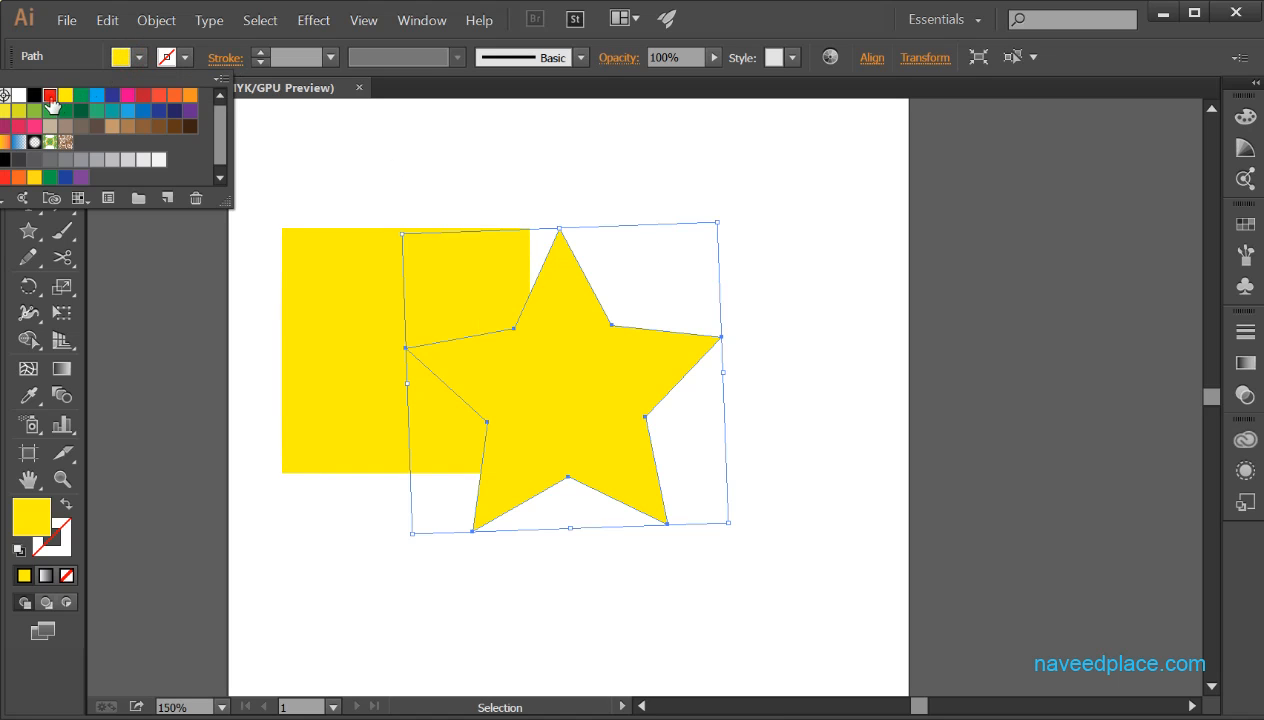
left_click(48, 98)
left_click(311, 206)
left_click_drag(522, 336, 489, 336)
left_click(330, 306)
left_click(573, 371)
- Select the yellow square and the red star and group them
left_click_drag(251, 184, 805, 613)
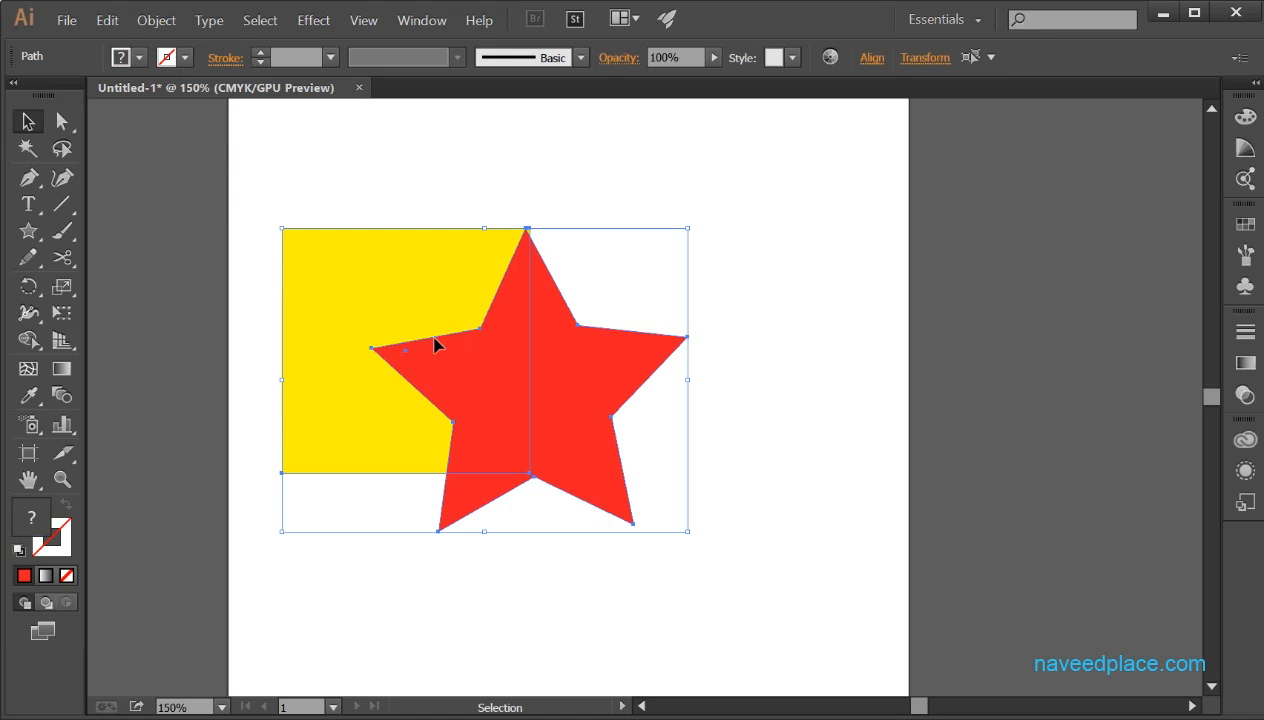
left_click(157, 22)
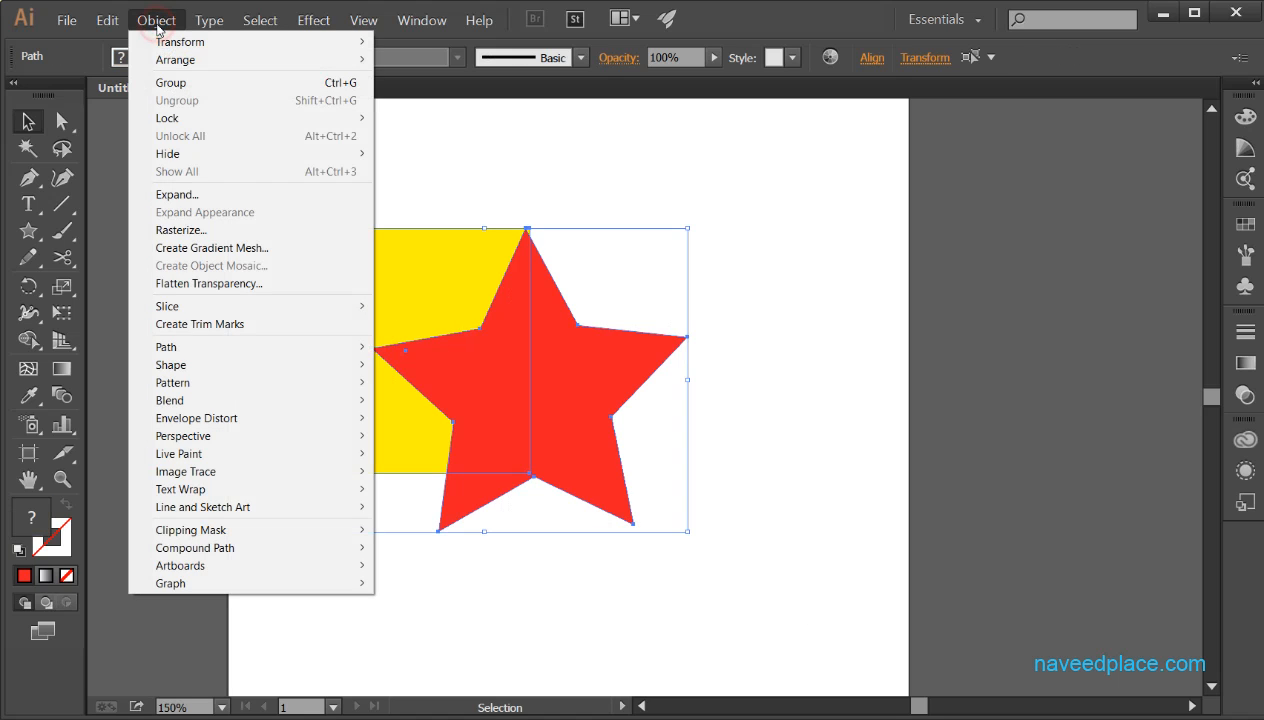
left_click(169, 83)
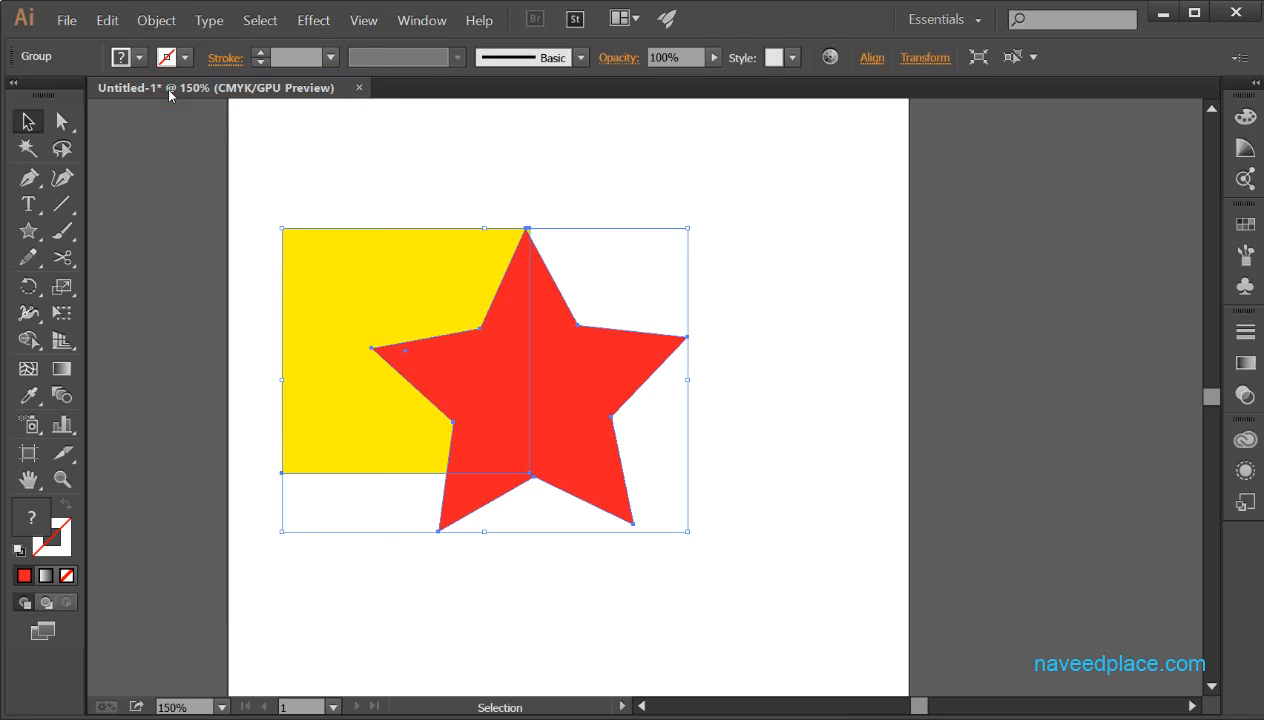
left_click(314, 21)
mouse_move(305, 230)
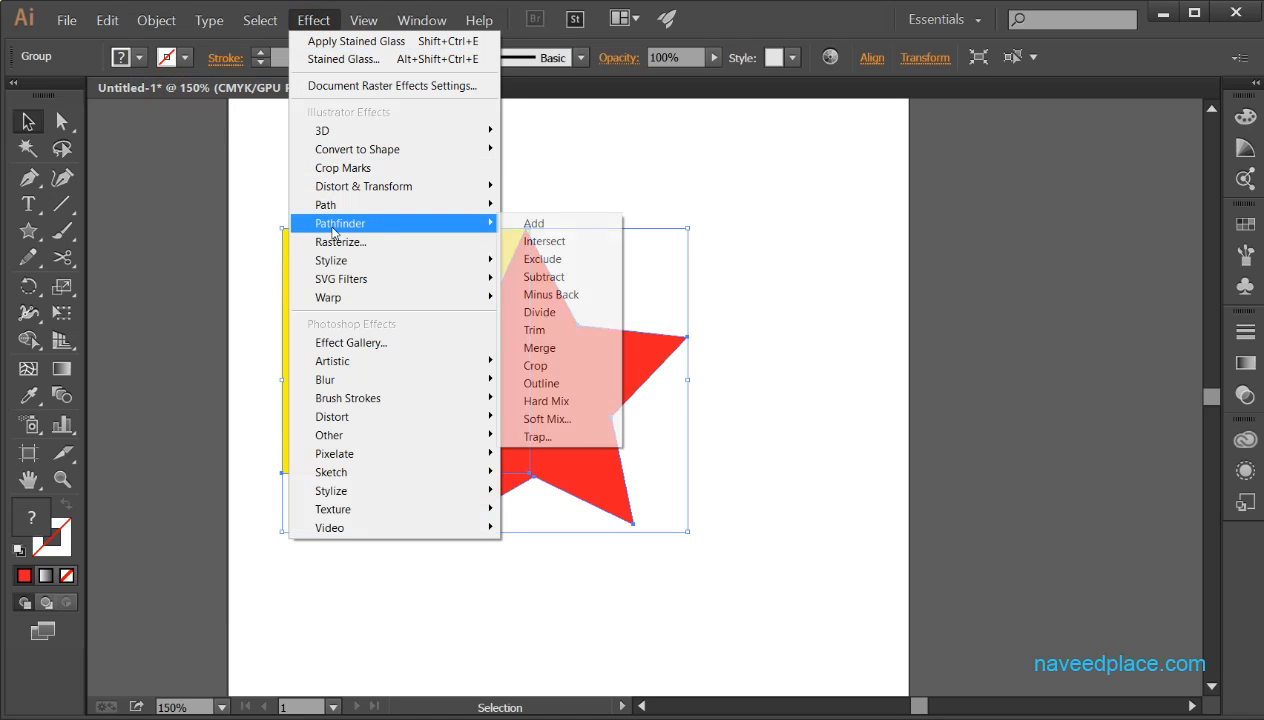
left_click(195, 130)
left_click_drag(282, 210, 703, 572)
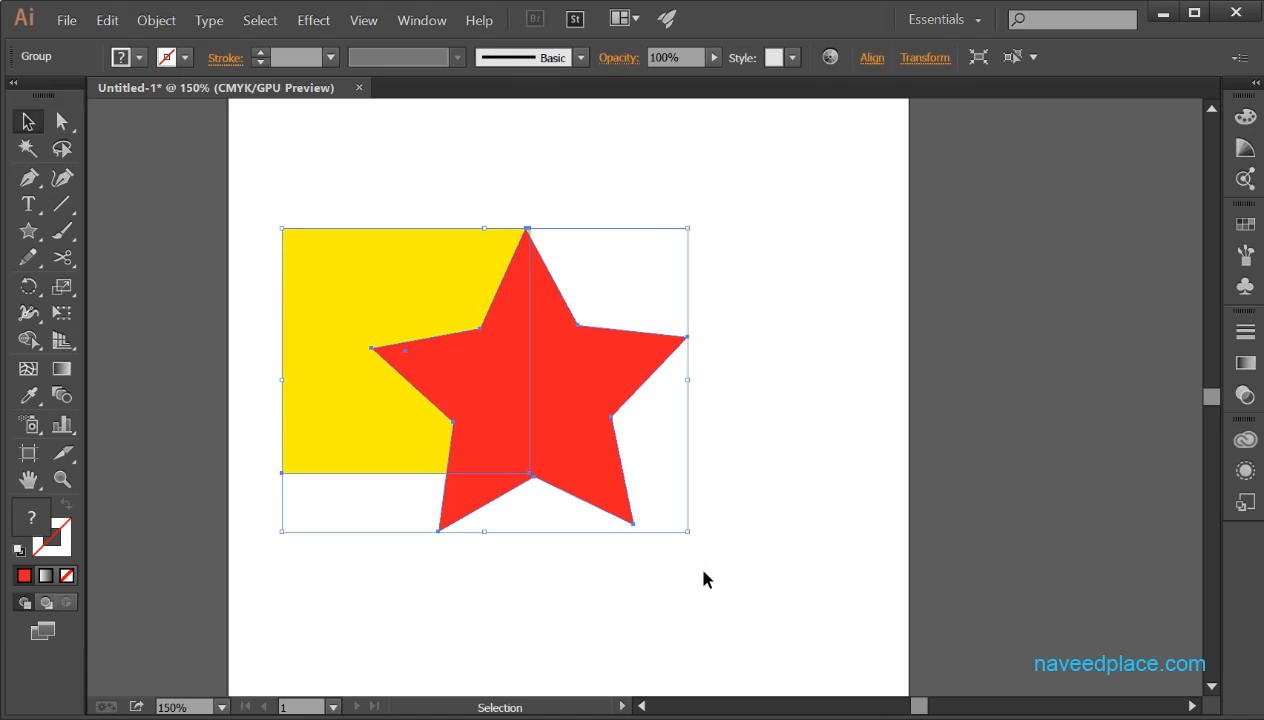
left_click(886, 455)
- Apply the Pathfinder Add effect to the grouped square and star, and deselect the group
left_click_drag(223, 186, 712, 530)
left_click(305, 24)
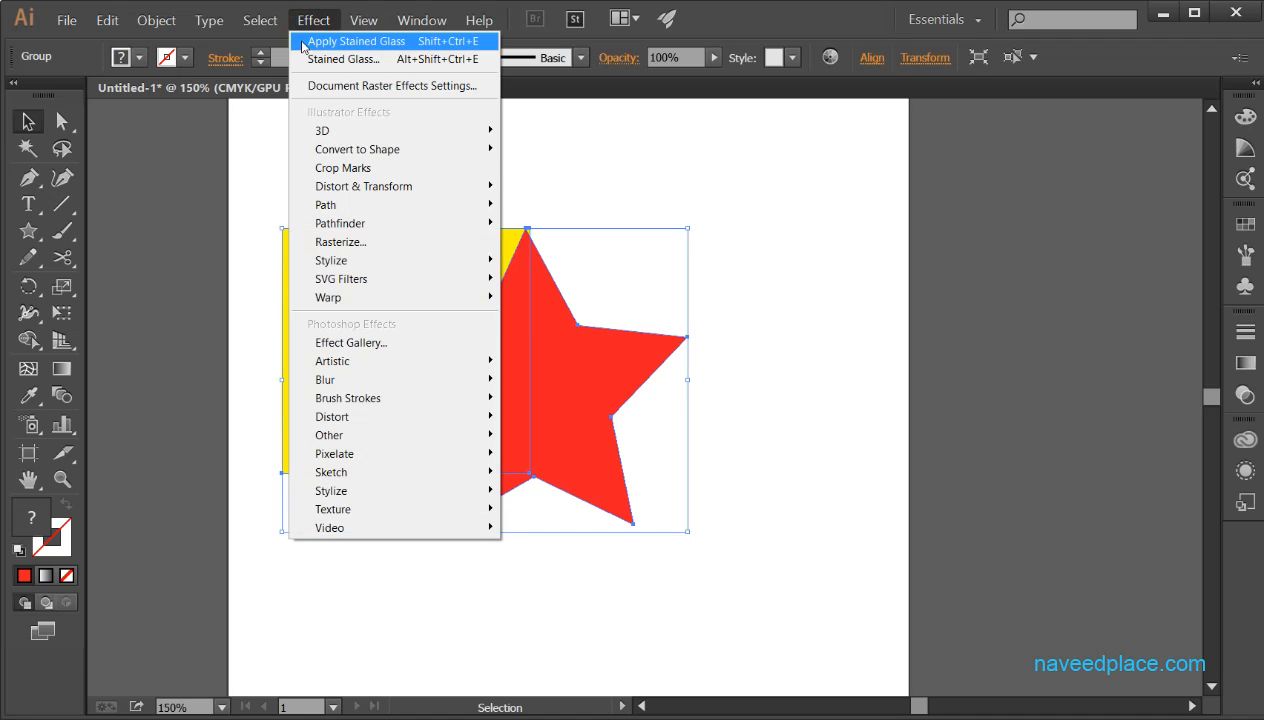
mouse_move(331, 230)
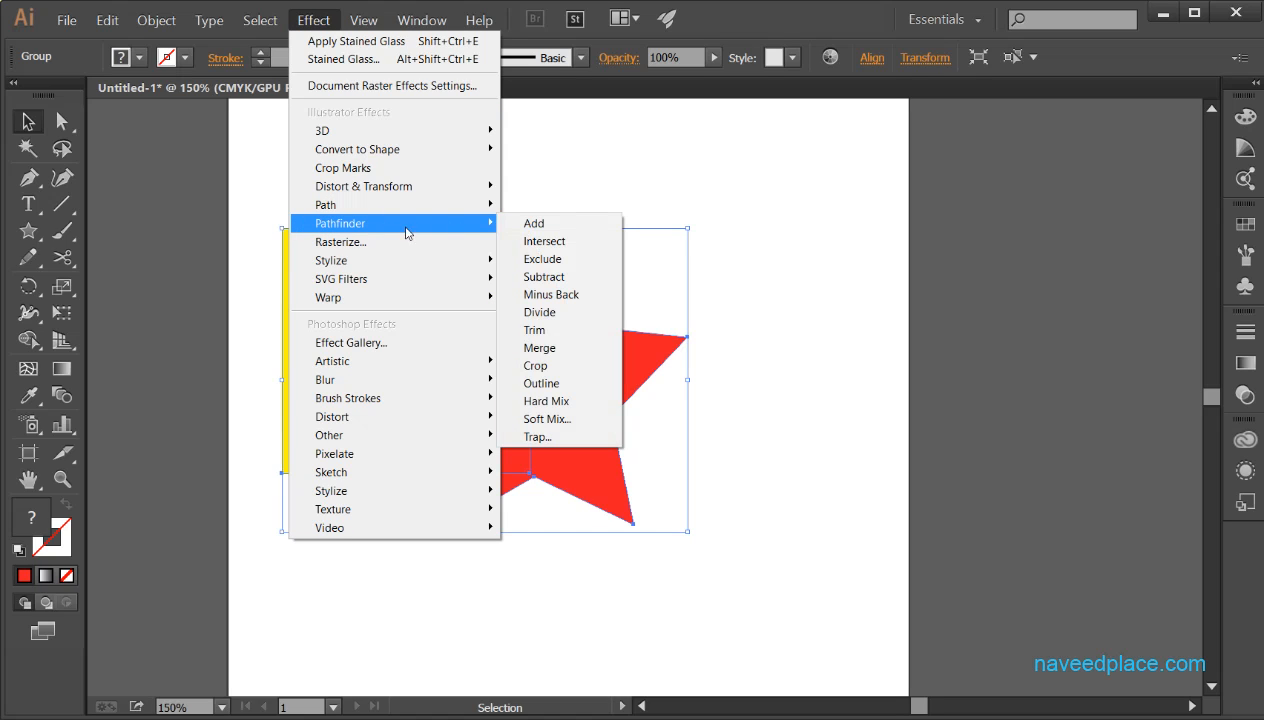
left_click(535, 224)
left_click(776, 418)
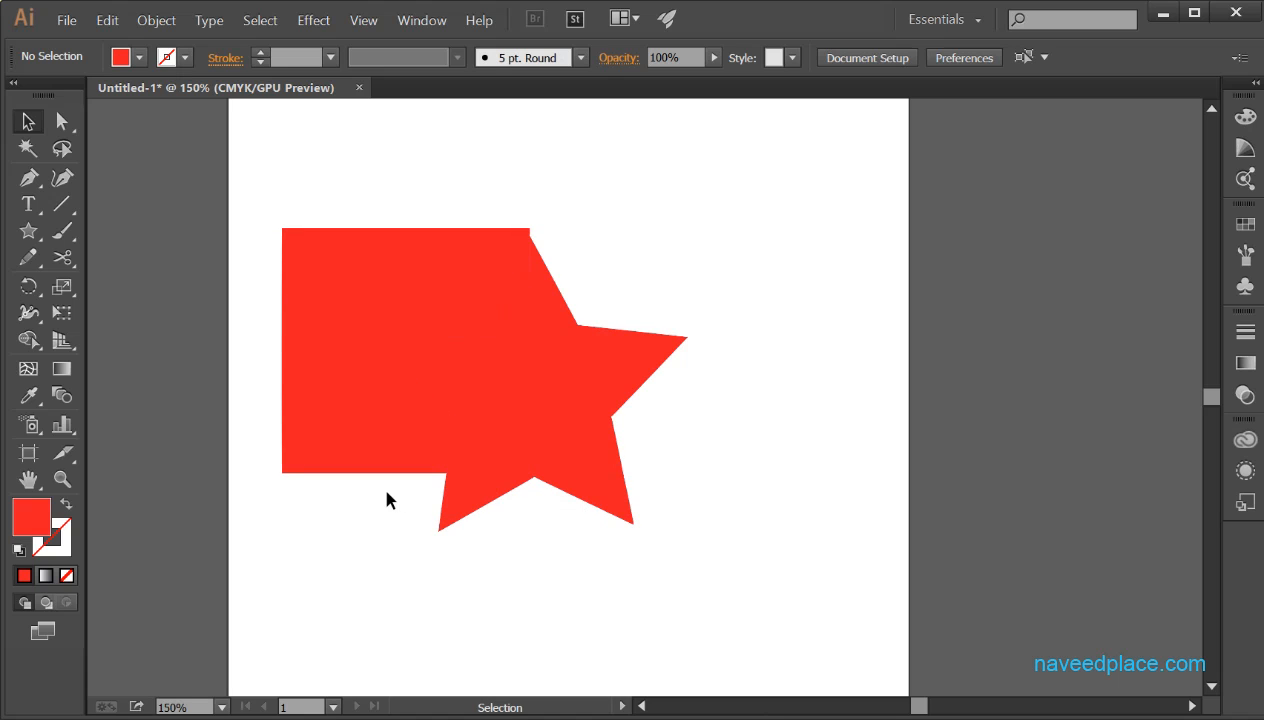
- Undo the Add effect on the group
left_click(322, 22)
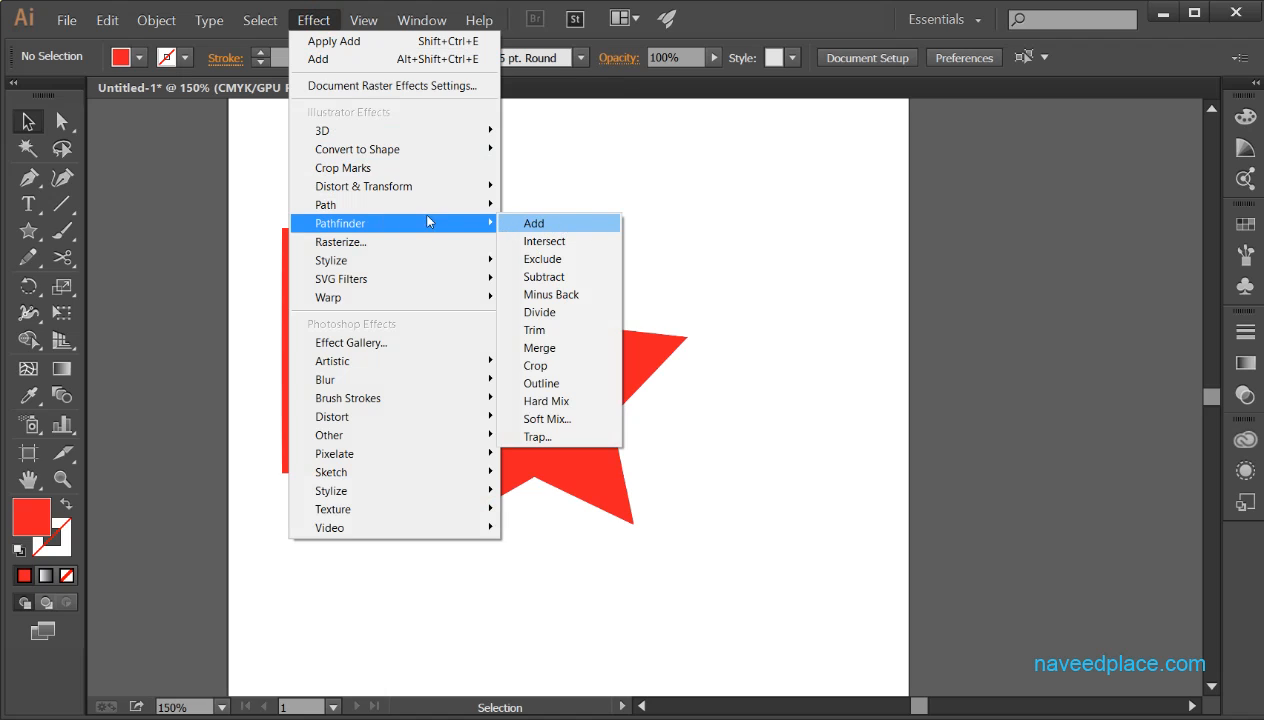
left_click(731, 264)
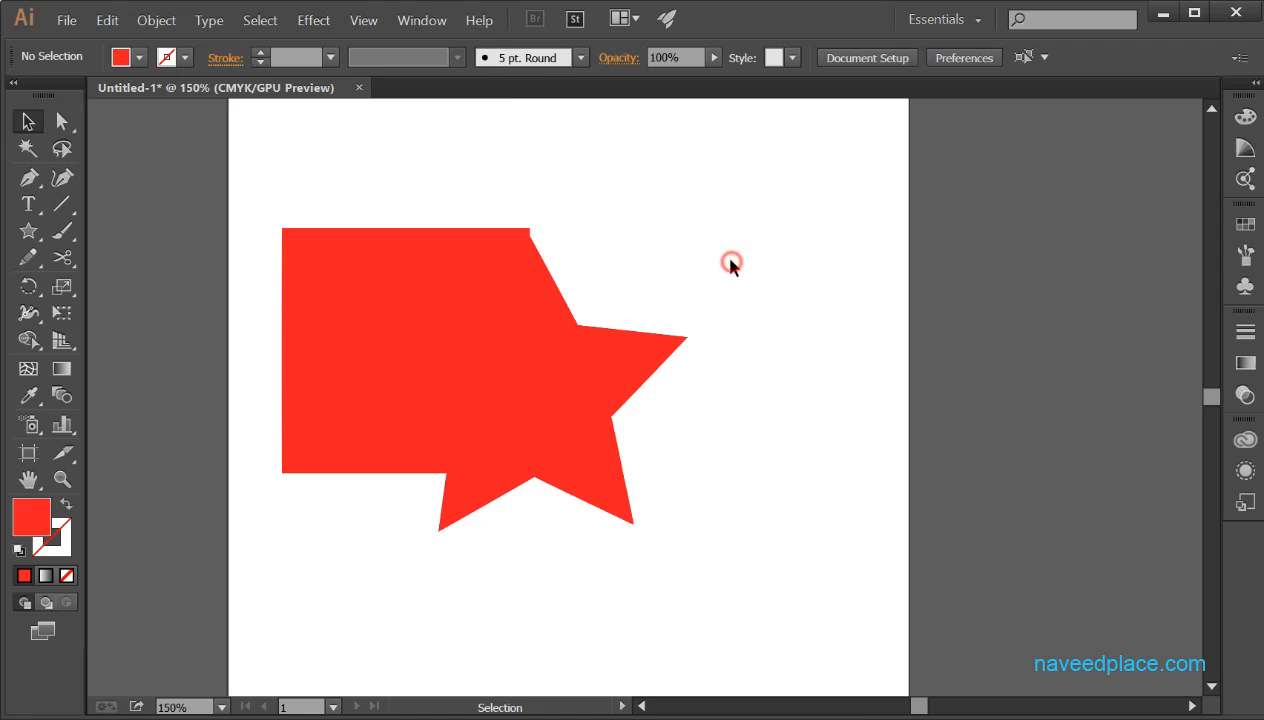
left_click(319, 29)
left_click(677, 212)
key("ctrl+z")
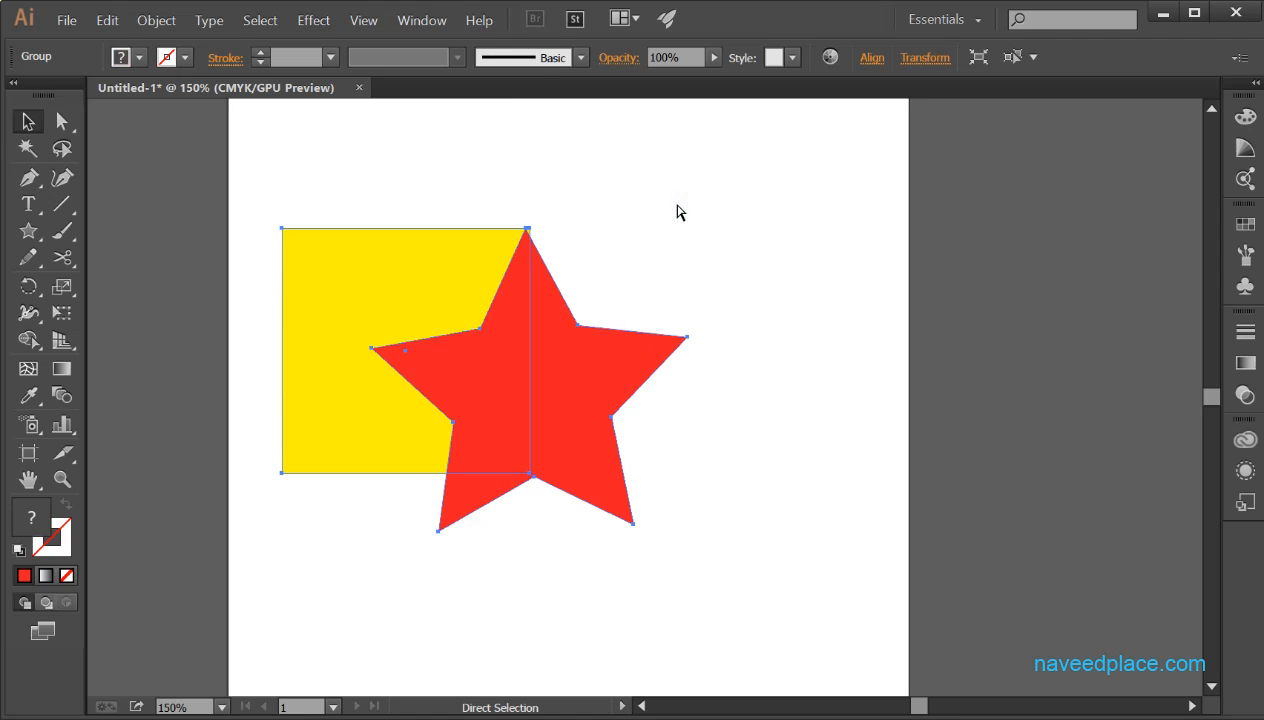
- Apply the Pathfinder Intersect effect to the grouped square and star, and undo it
left_click(299, 30)
mouse_move(375, 225)
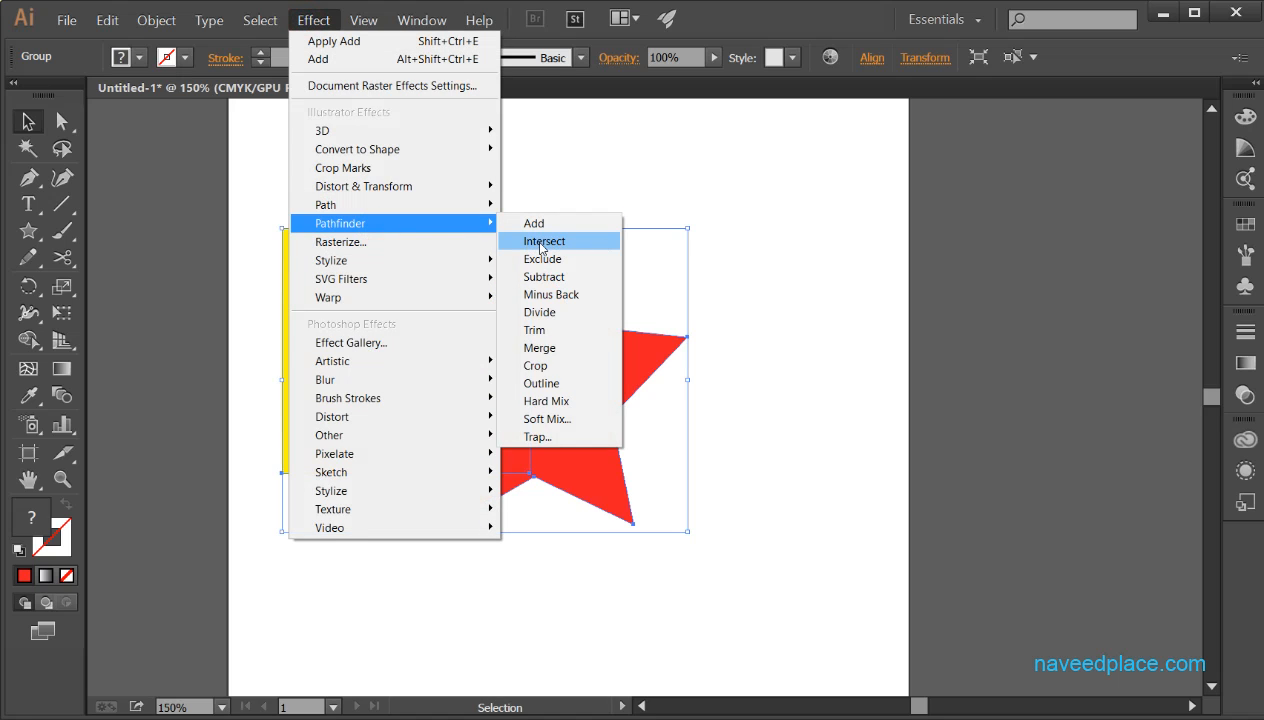
left_click(540, 242)
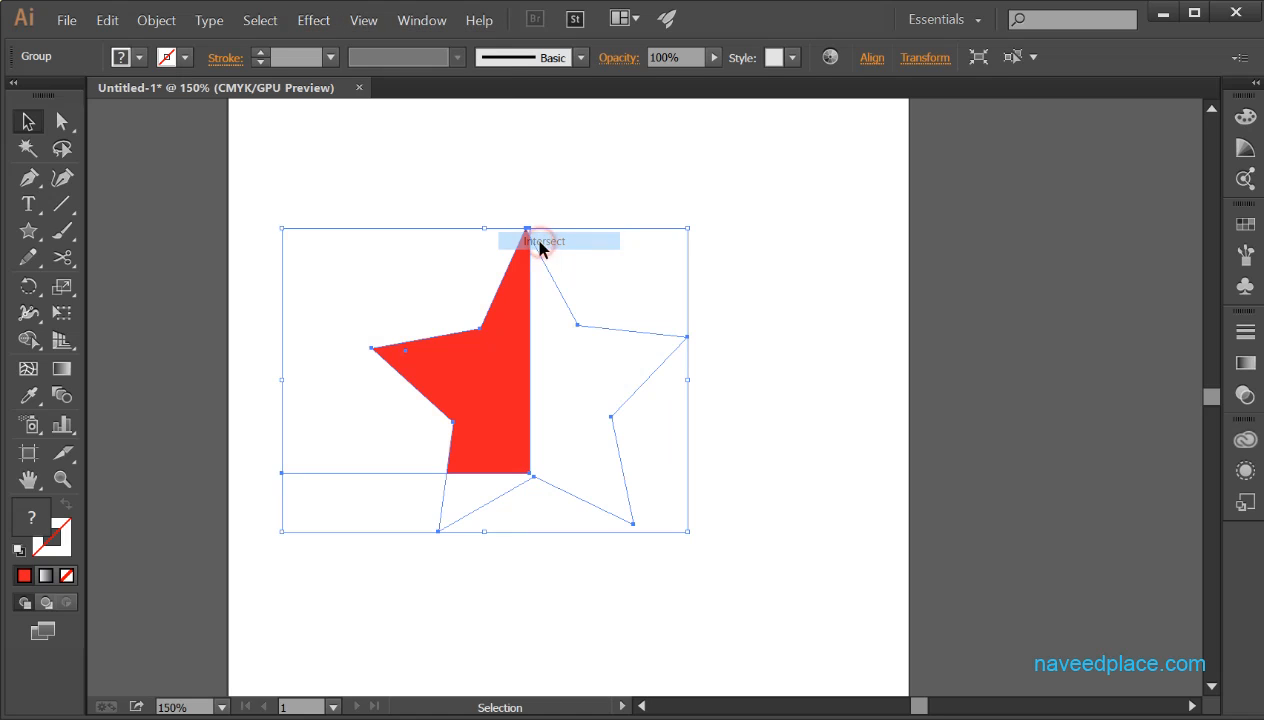
left_click(805, 357)
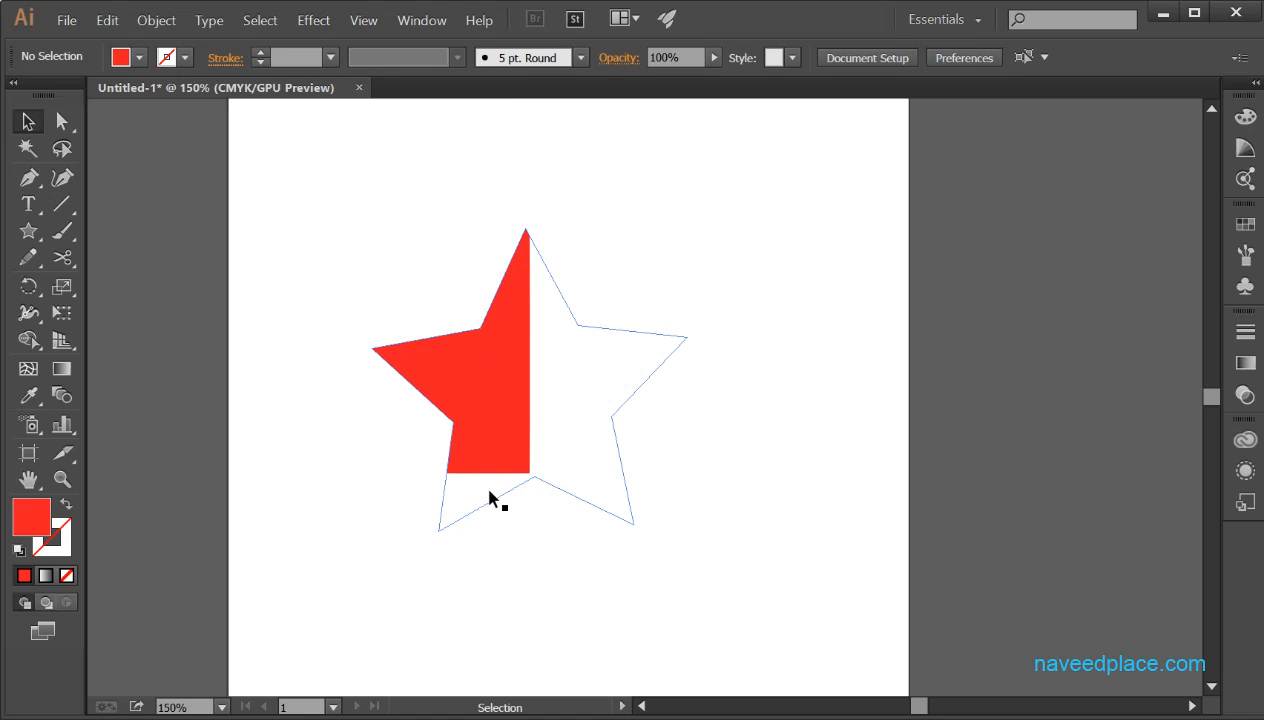
key("ctrl+z")
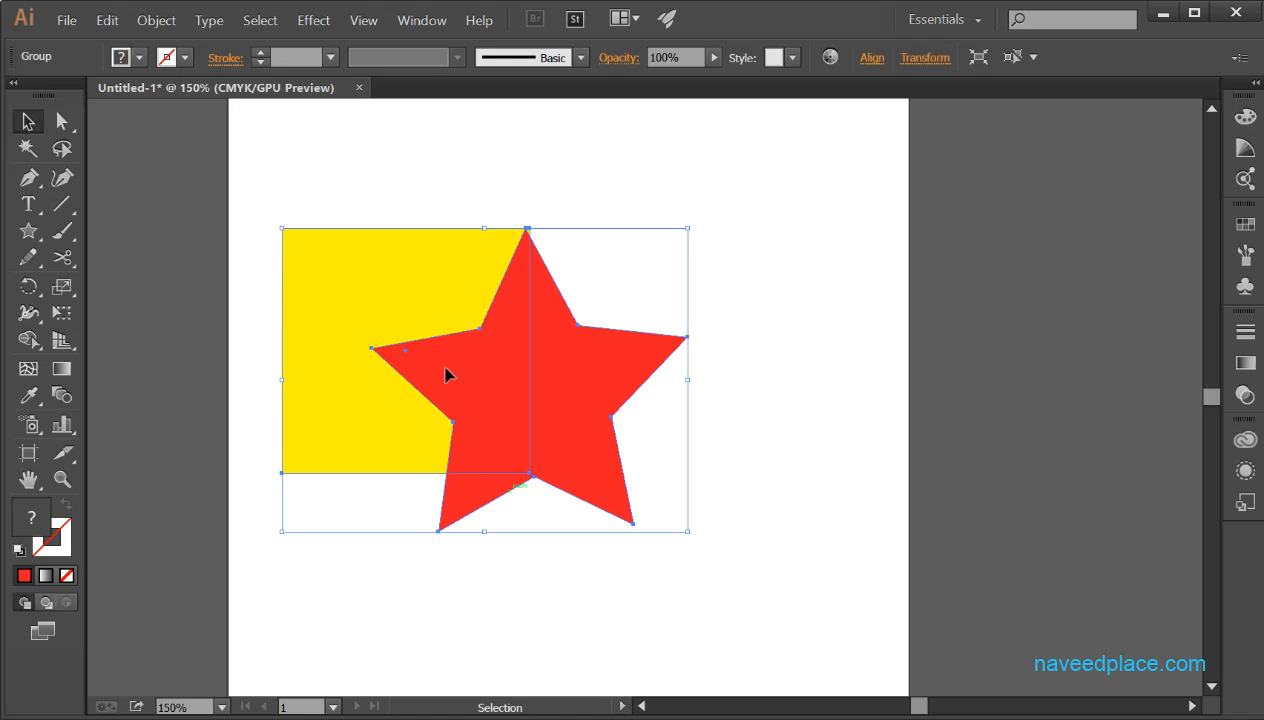
- Reapply the Pathfinder Intersect effect to the group, deselect it to view the overlap area, and undo the effect
key("z")
left_click(290, 322)
left_click_drag(663, 328, 248, 336)
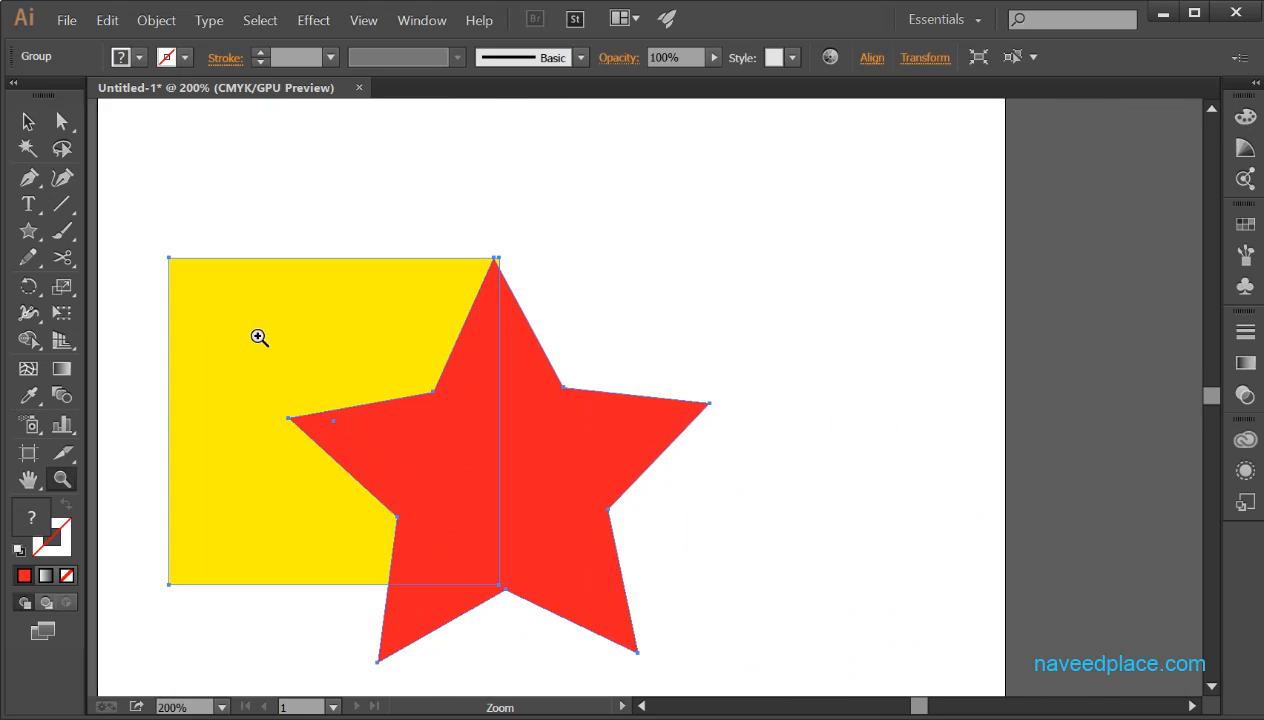
left_click(26, 122)
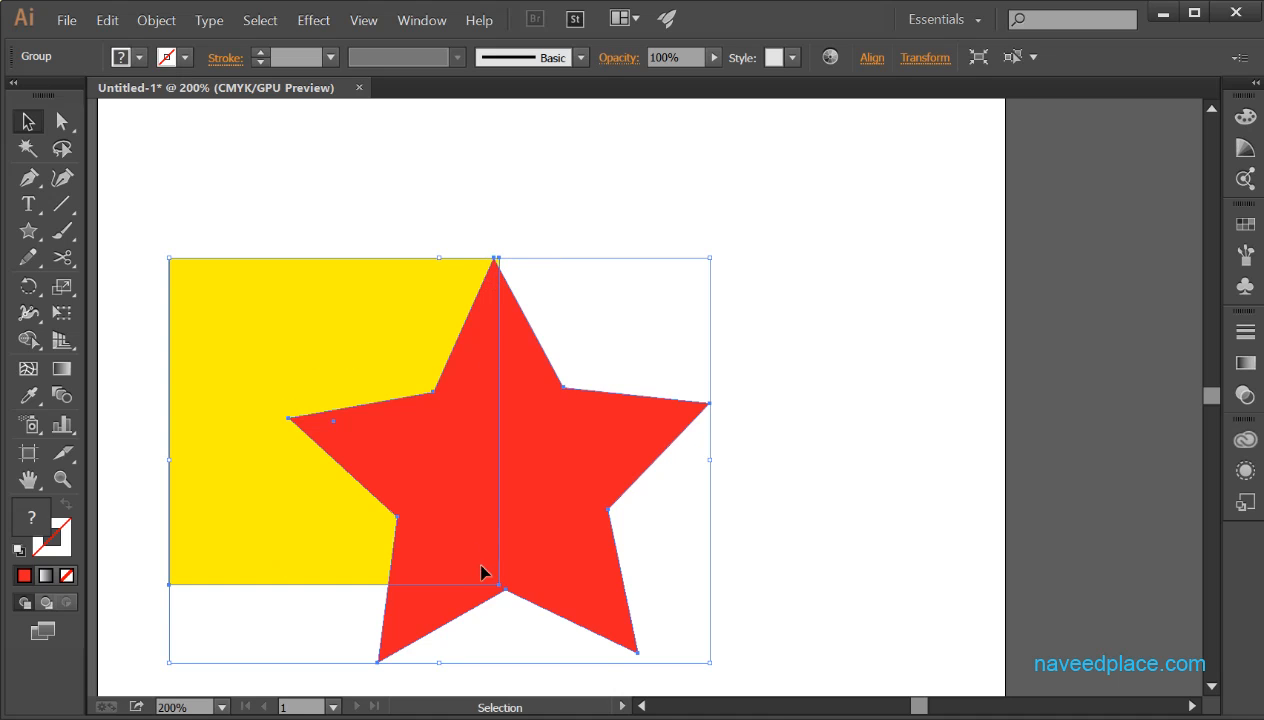
left_click(252, 22)
mouse_move(313, 22)
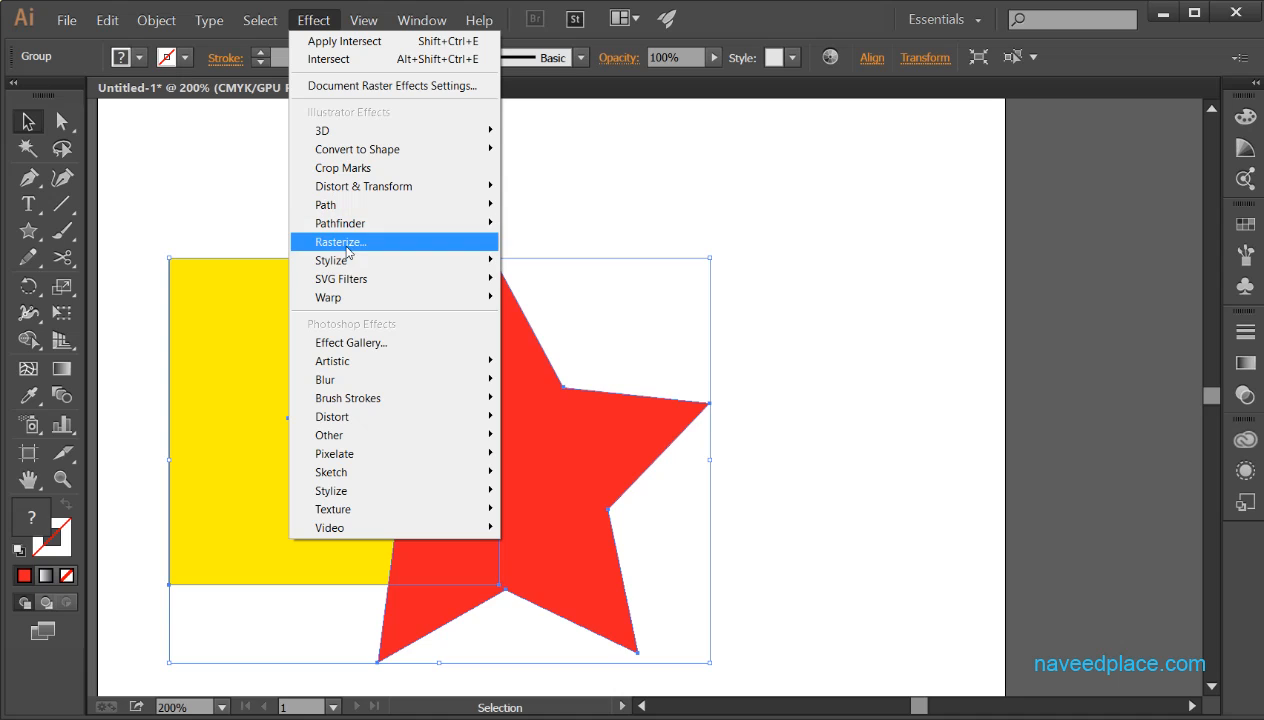
mouse_move(455, 224)
left_click(535, 243)
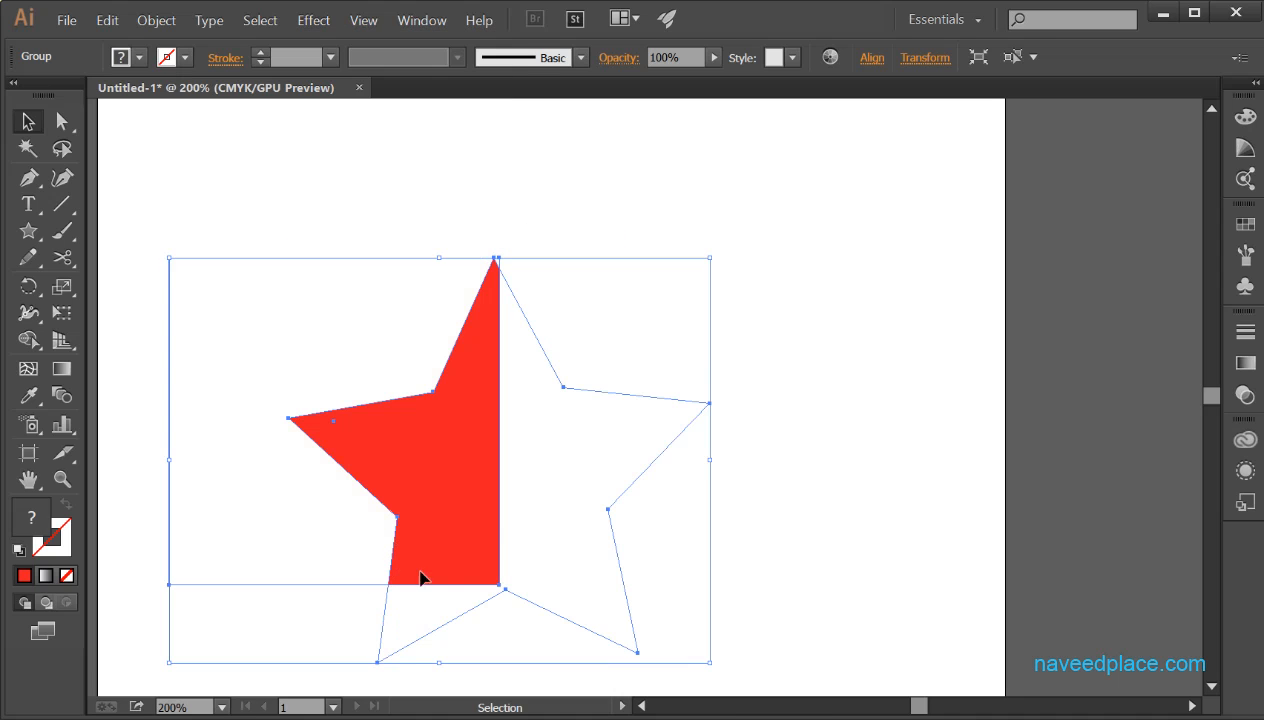
left_click(984, 400)
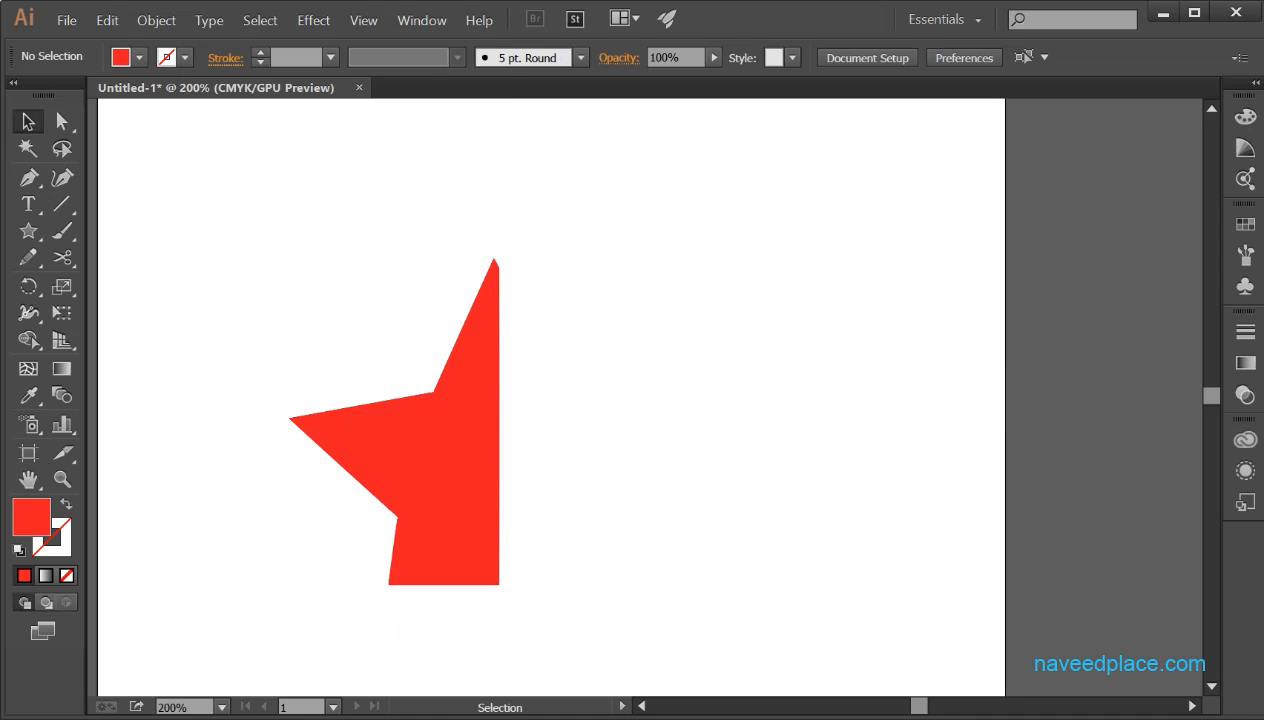
key("ctrl+z")
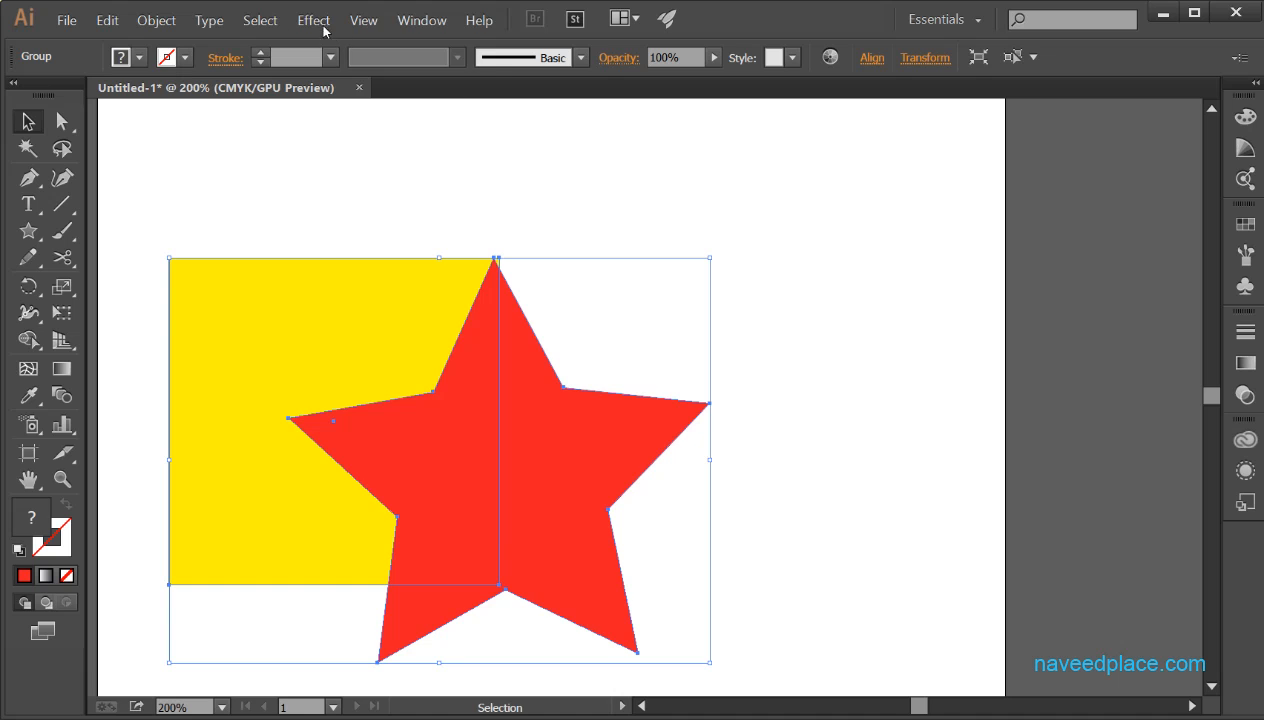
- Apply the Pathfinder Exclude effect to the grouped square and star, and undo it
left_click(318, 22)
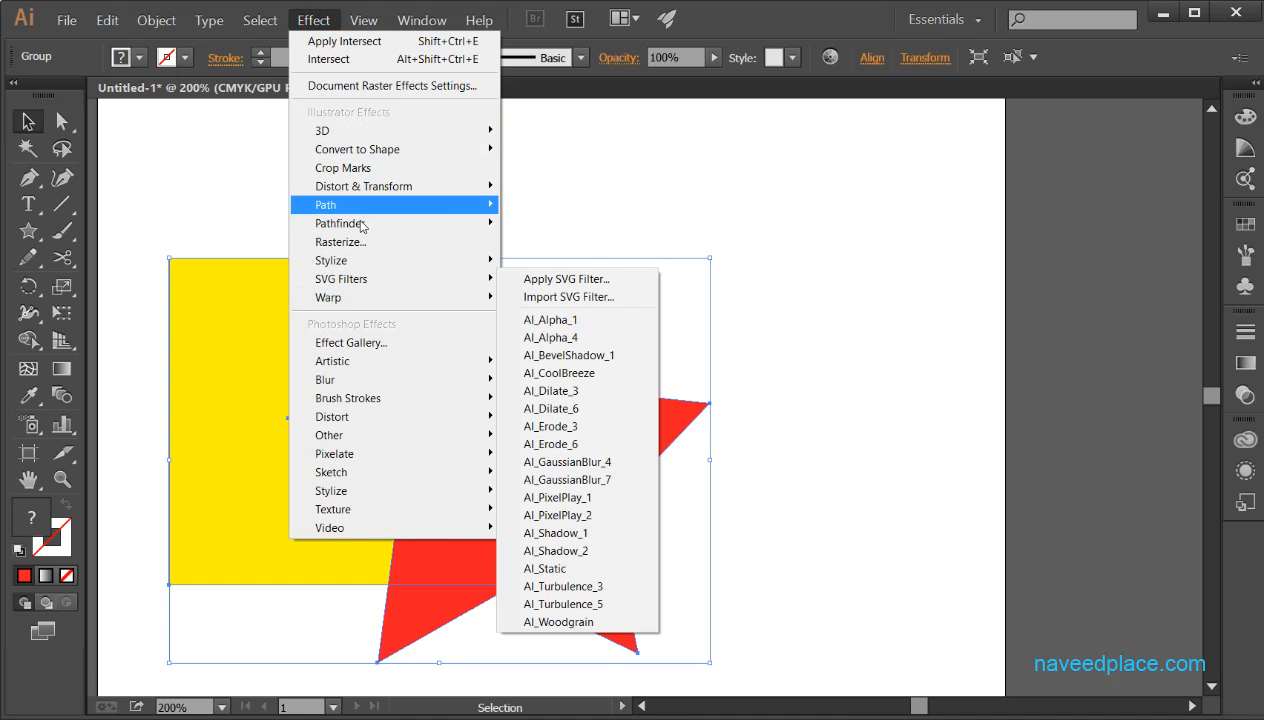
mouse_move(362, 223)
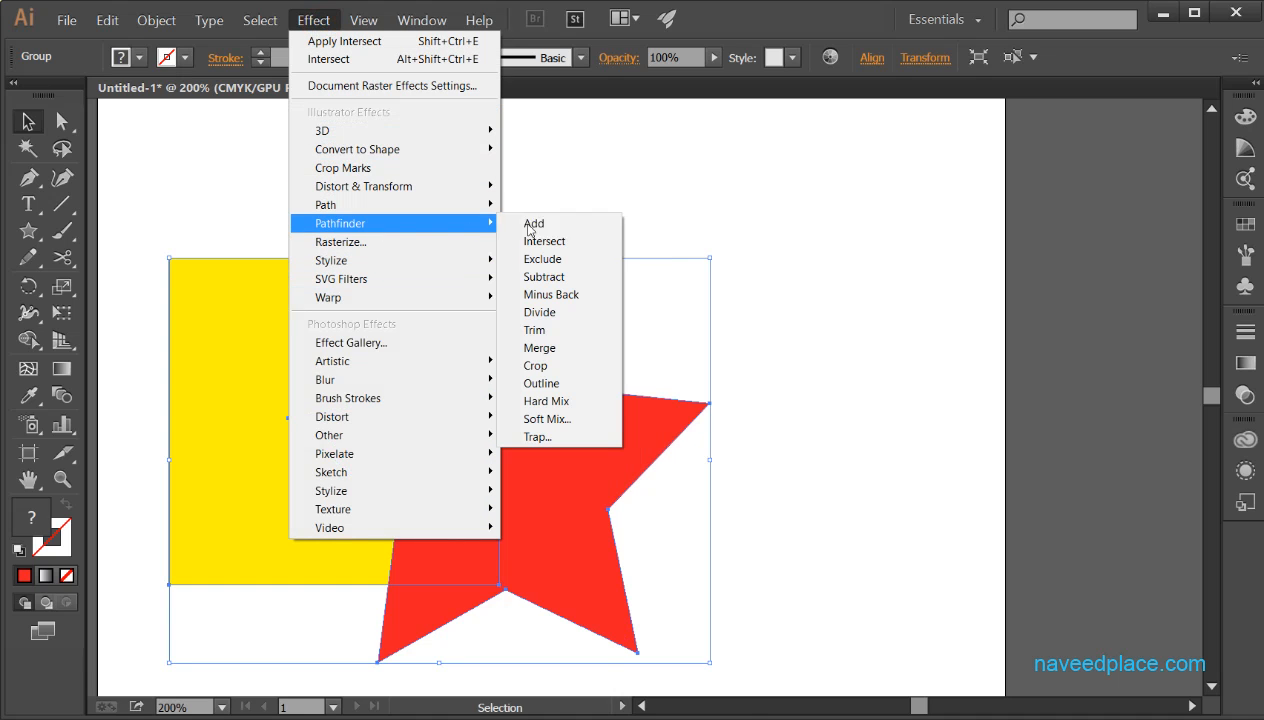
left_click(580, 260)
left_click(815, 392)
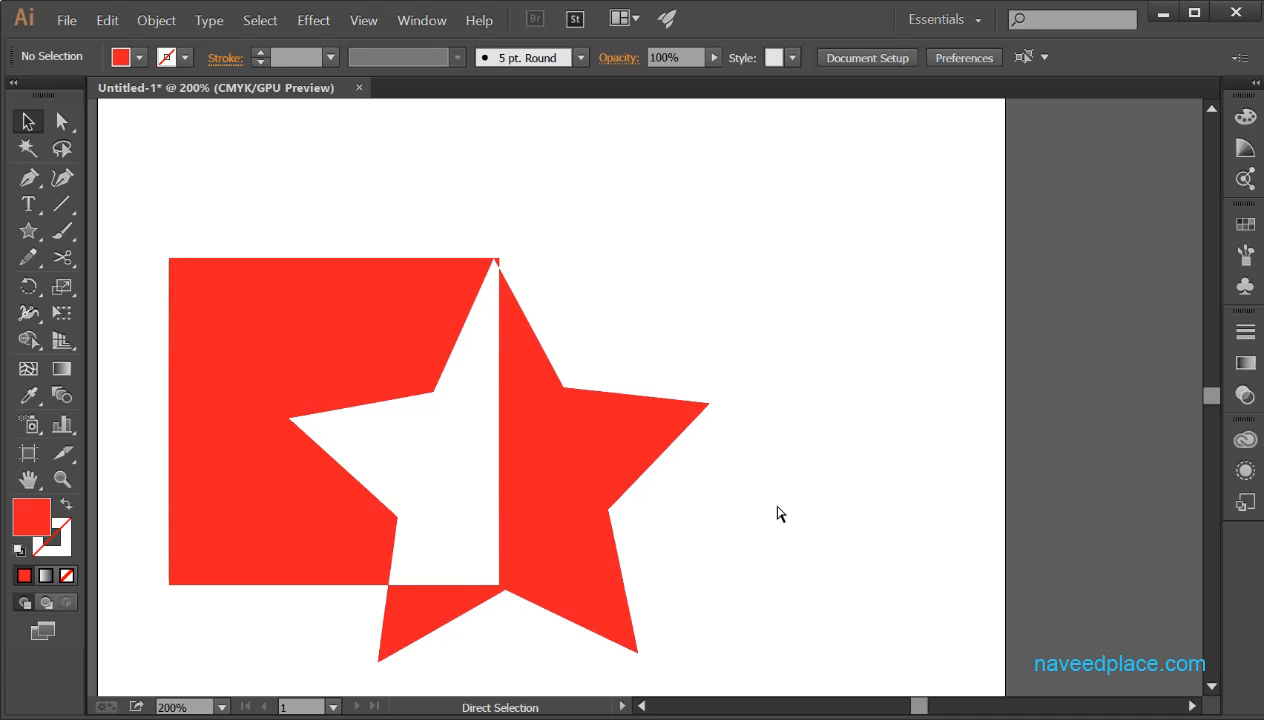
key("ctrl+z")
- Apply the Pathfinder Subtract effect to the grouped square and star, and undo it
left_click(313, 20)
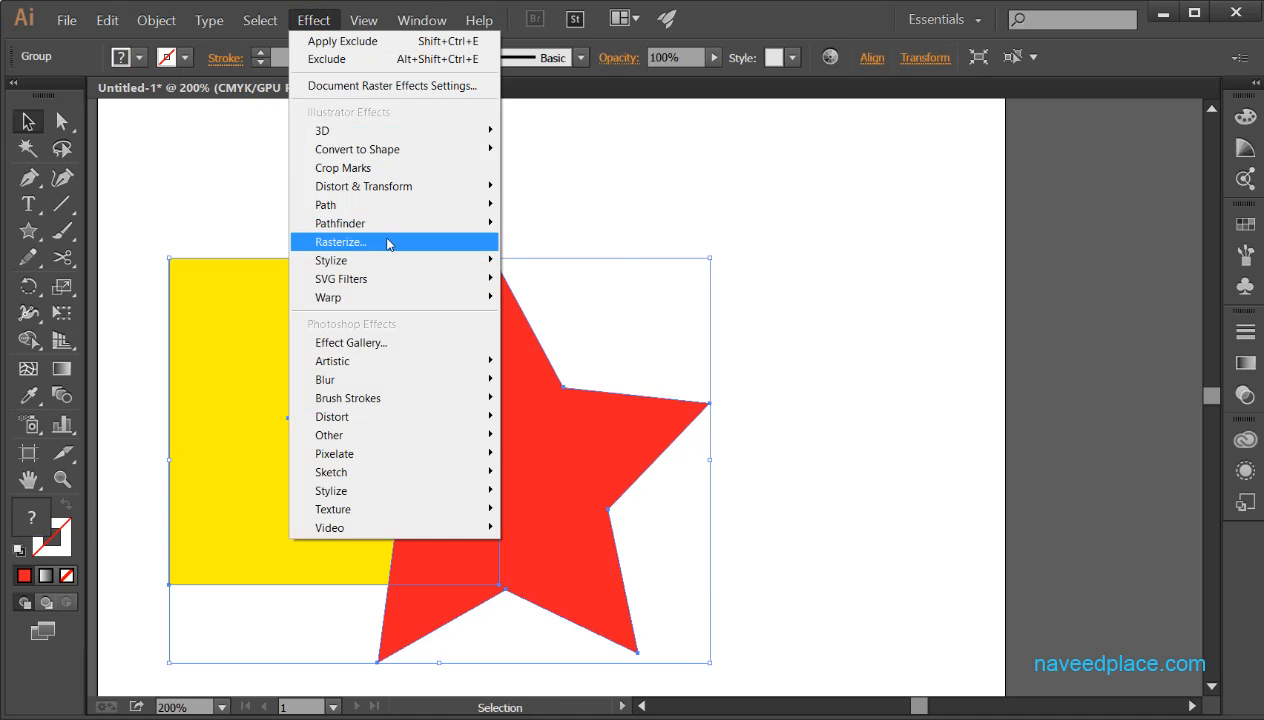
mouse_move(397, 225)
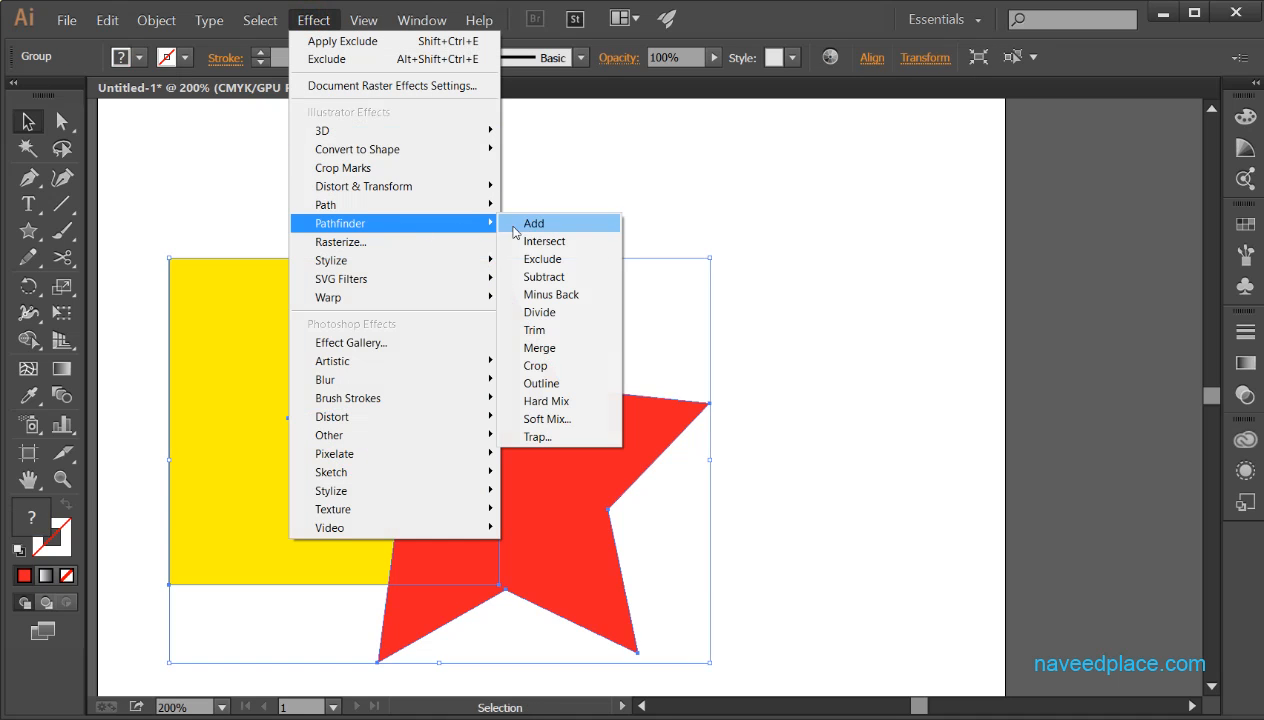
left_click(568, 281)
left_click(869, 482)
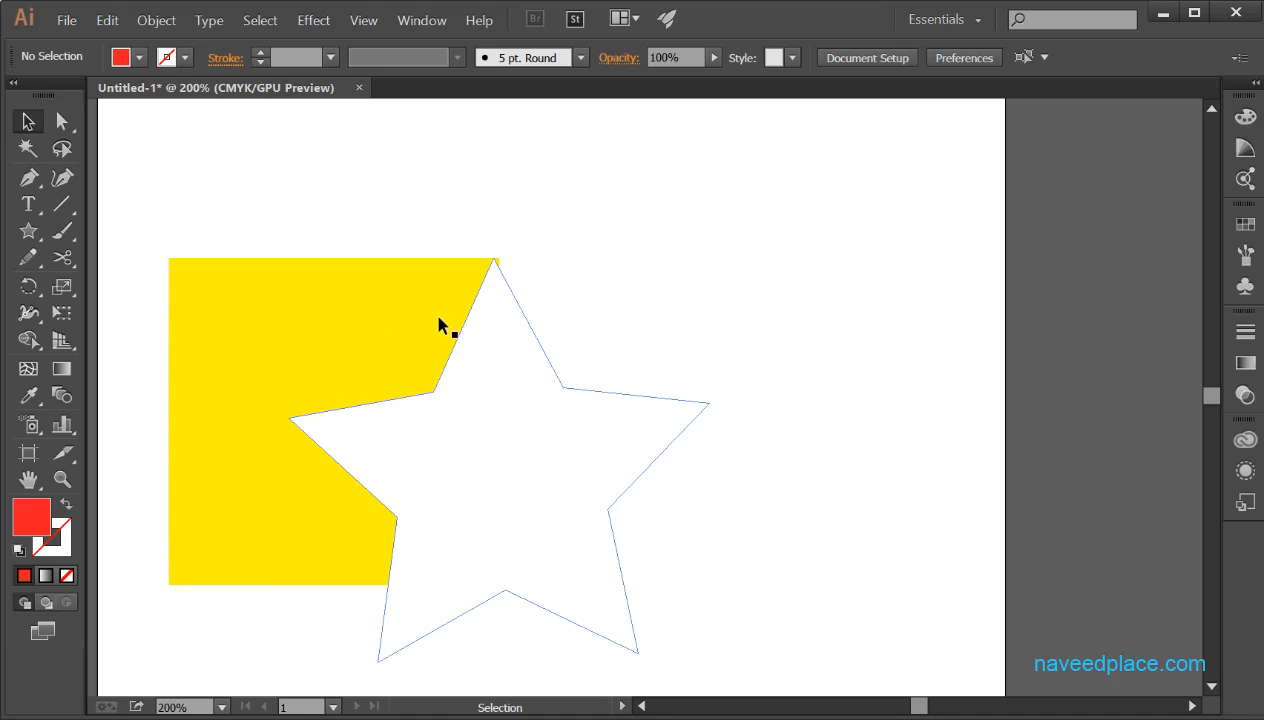
key("ctrl+z")
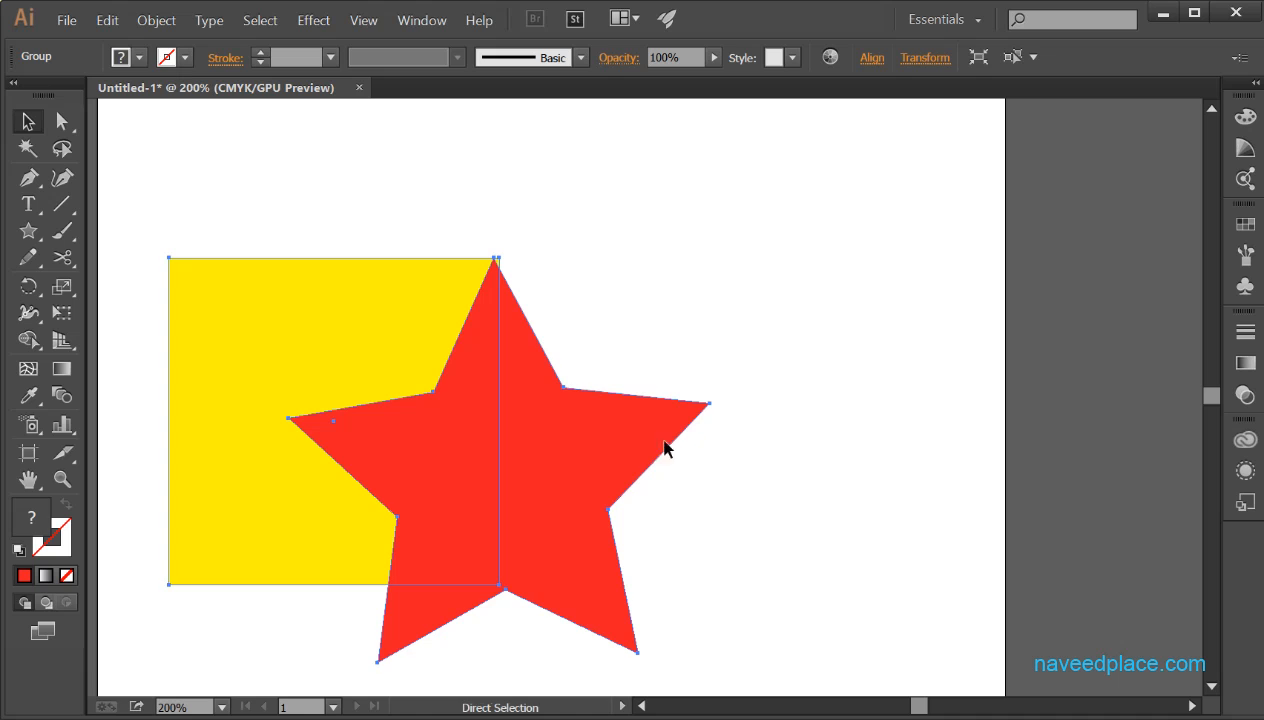
- Apply the Pathfinder Minus Back effect to the grouped square and star, and undo it
left_click(329, 22)
mouse_move(395, 220)
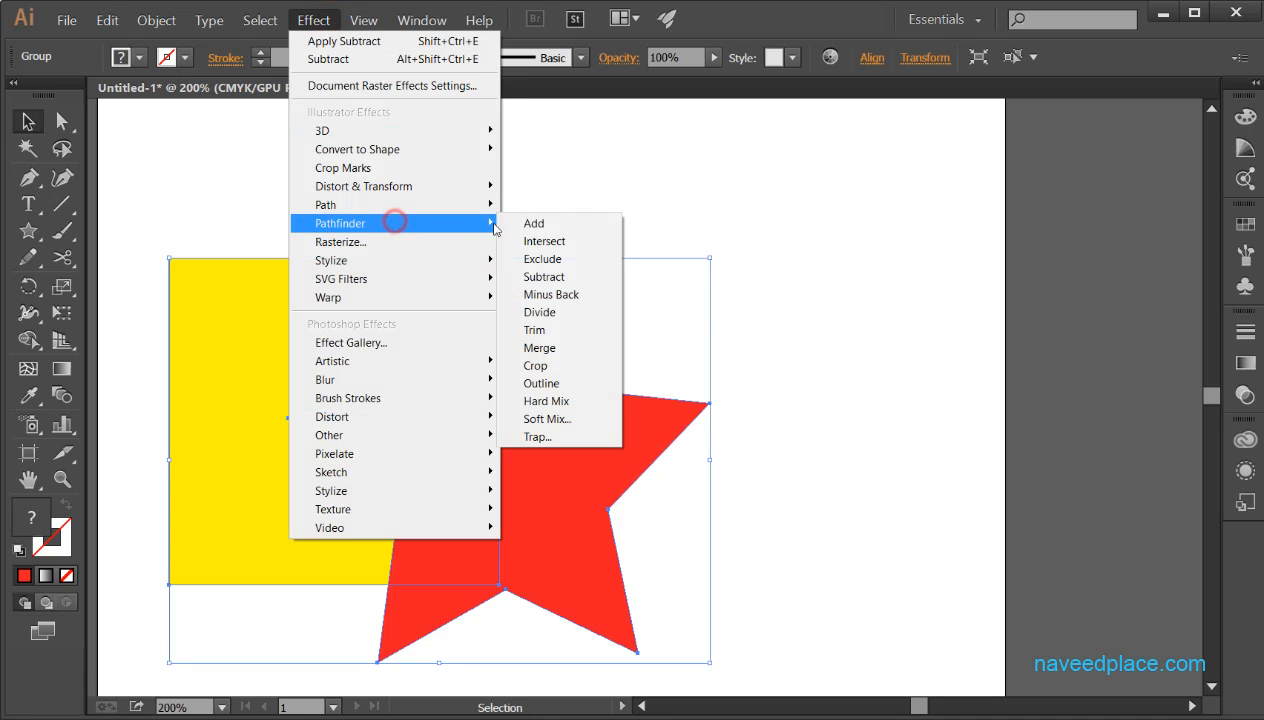
left_click(575, 295)
left_click(920, 392)
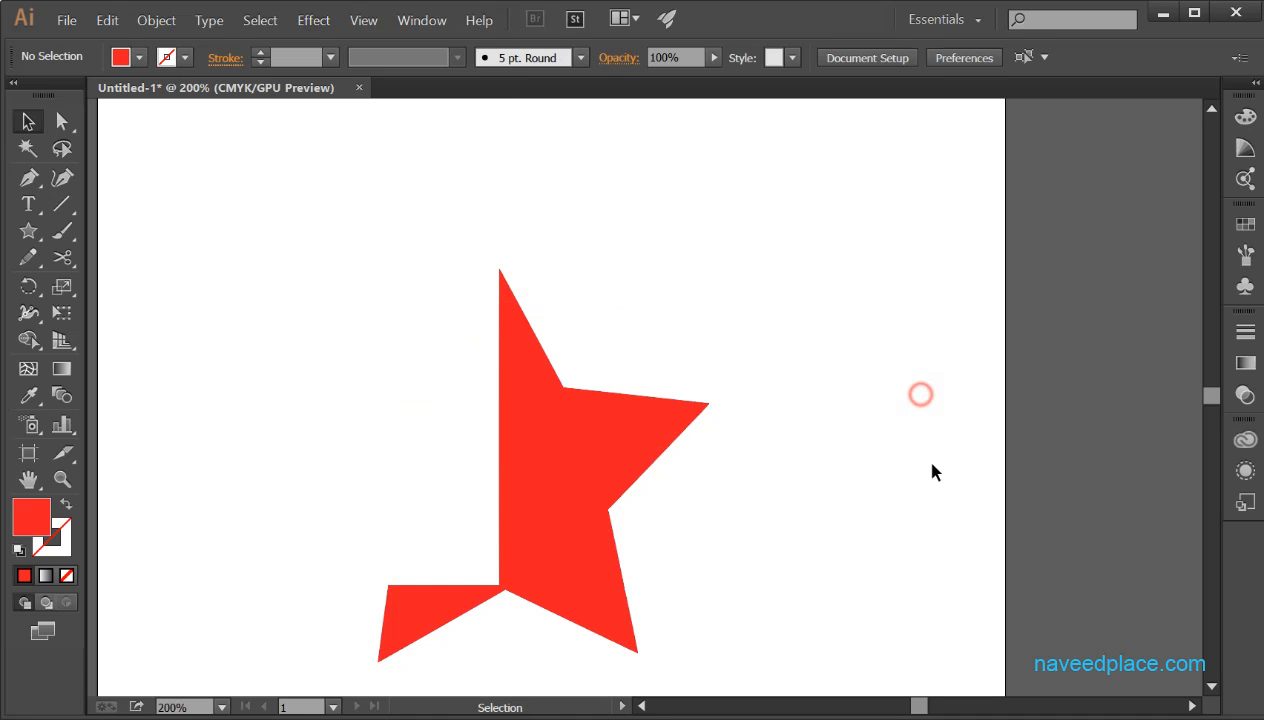
left_click(848, 627)
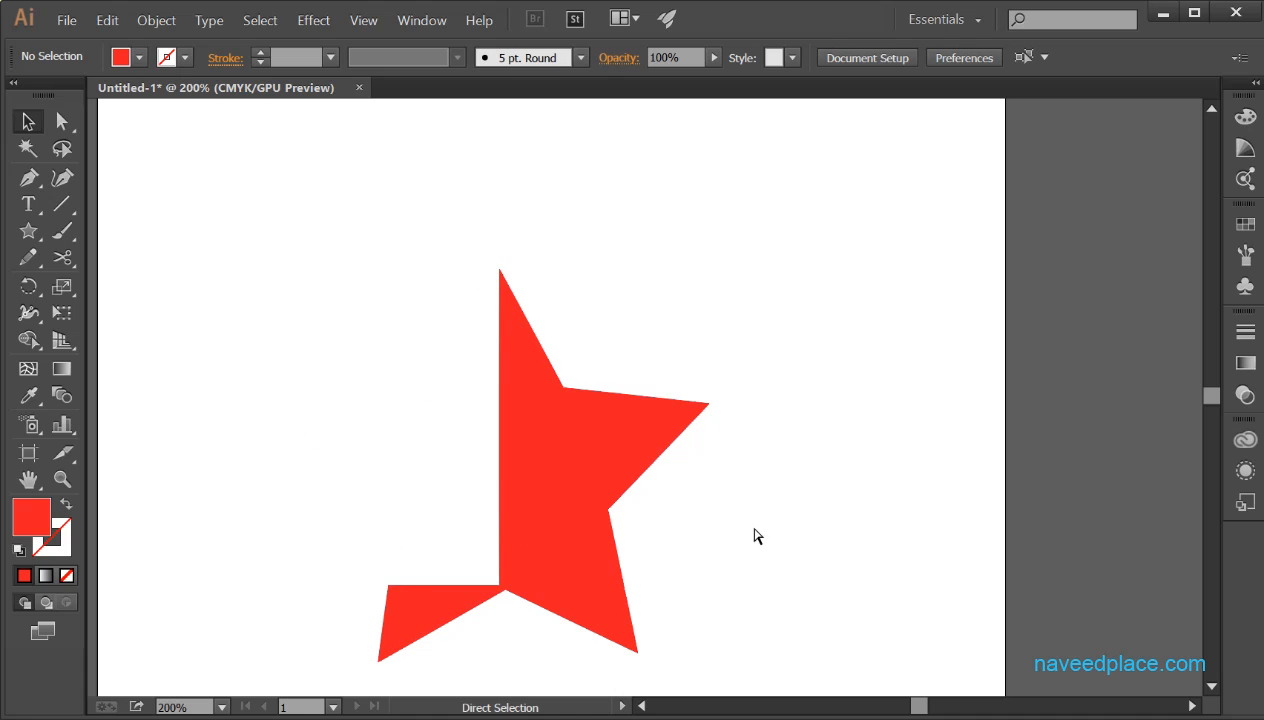
key("ctrl+z")
- Apply the Pathfinder Divide effect to the grouped square and star, deselect the group, and undo the effect
left_click(320, 22)
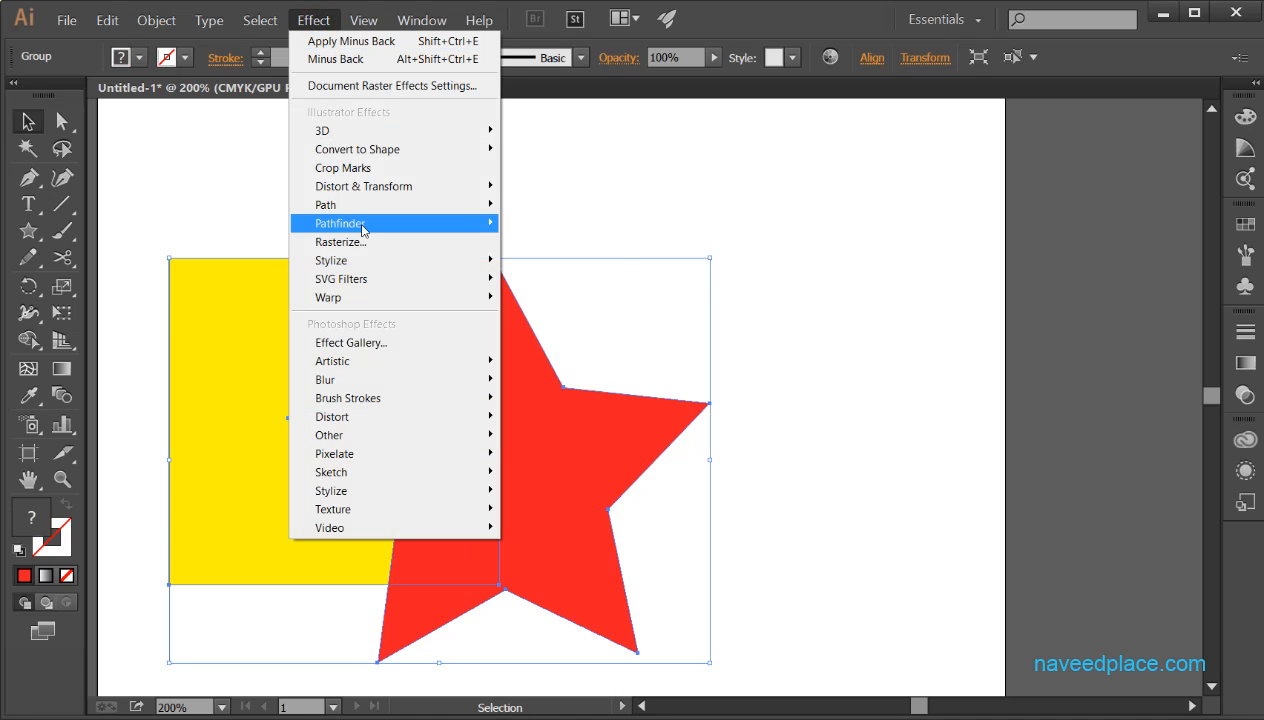
mouse_move(357, 228)
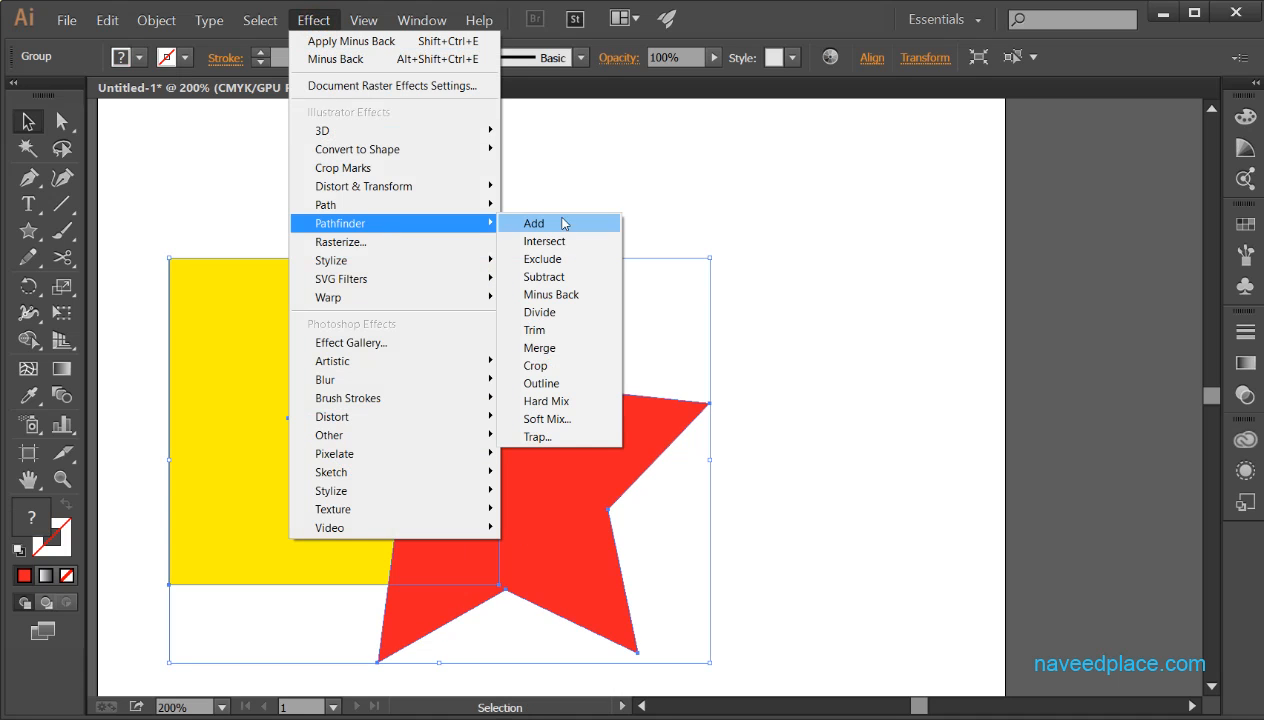
left_click(560, 315)
left_click(807, 389)
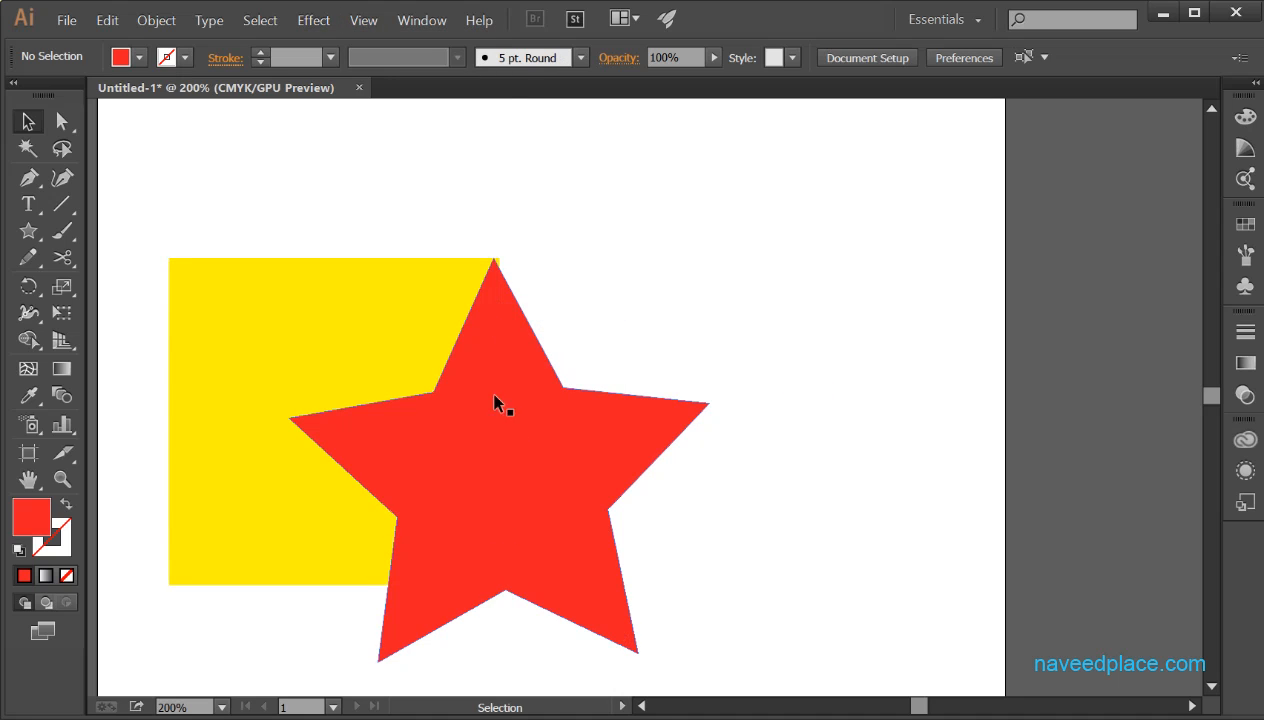
left_click(618, 460)
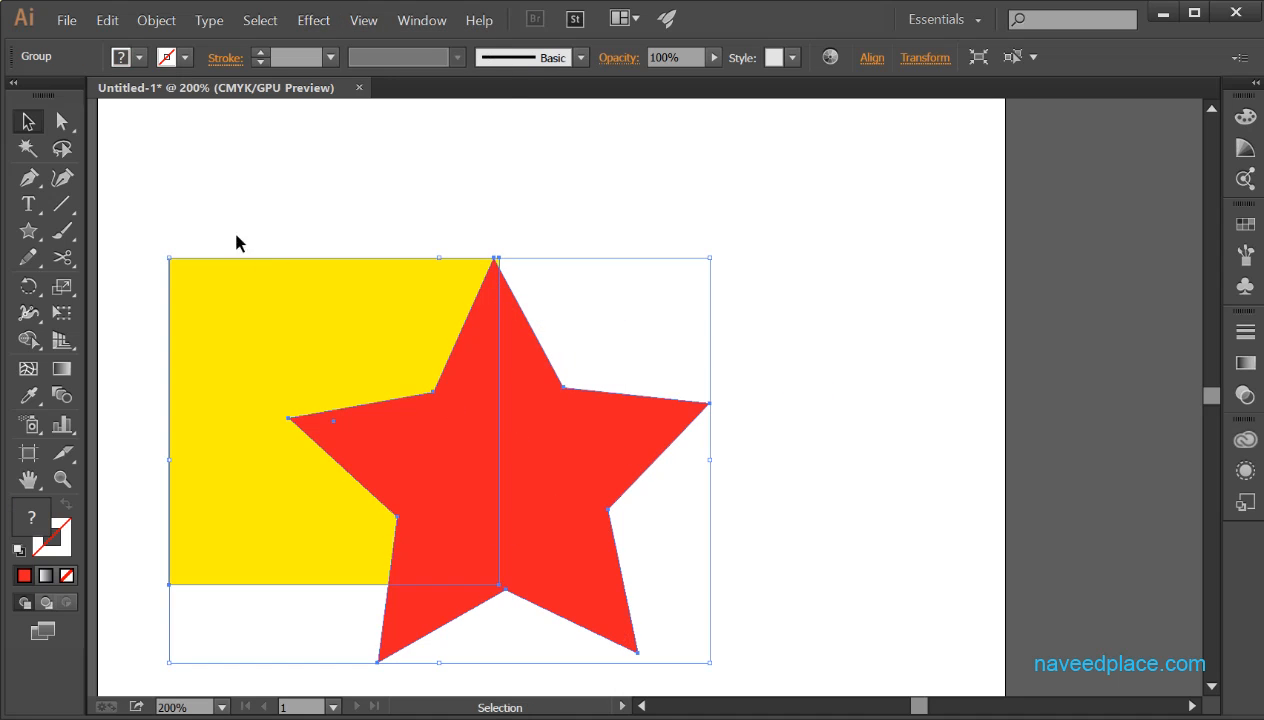
- Apply the Pathfinder Trim effect to the grouped square and star, and undo it
left_click(313, 20)
mouse_move(401, 223)
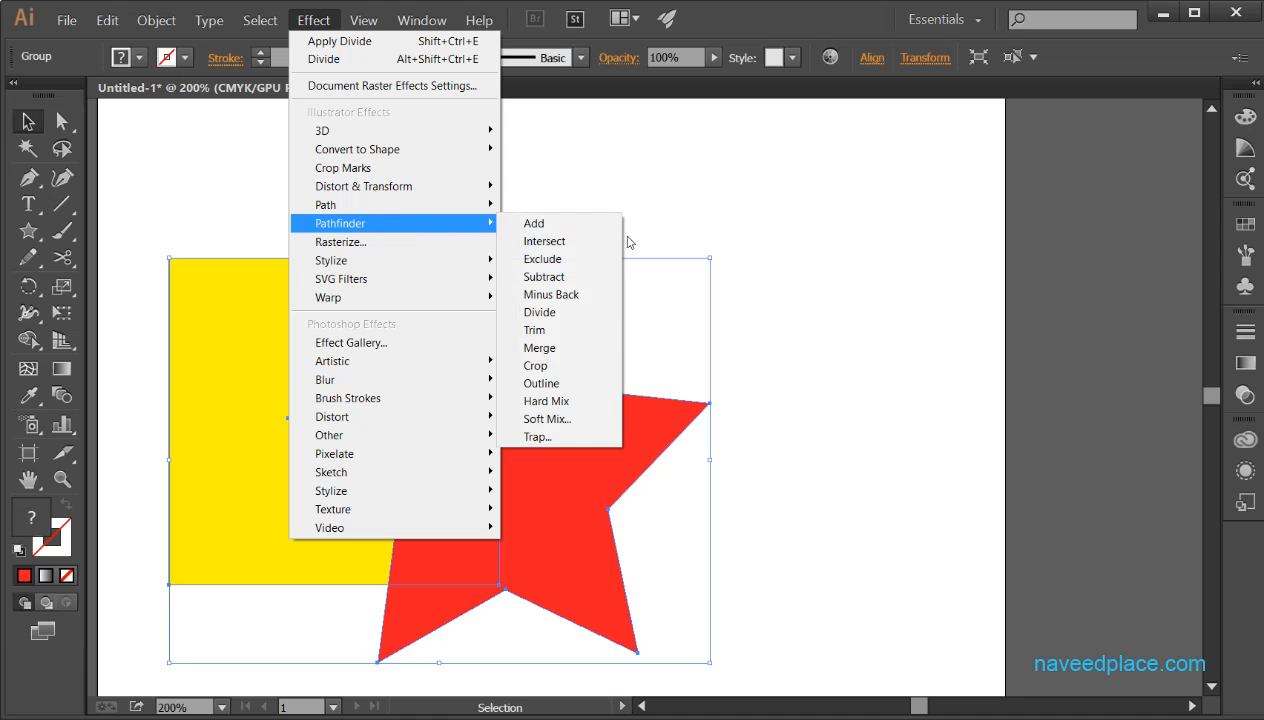
left_click(555, 331)
left_click(830, 370)
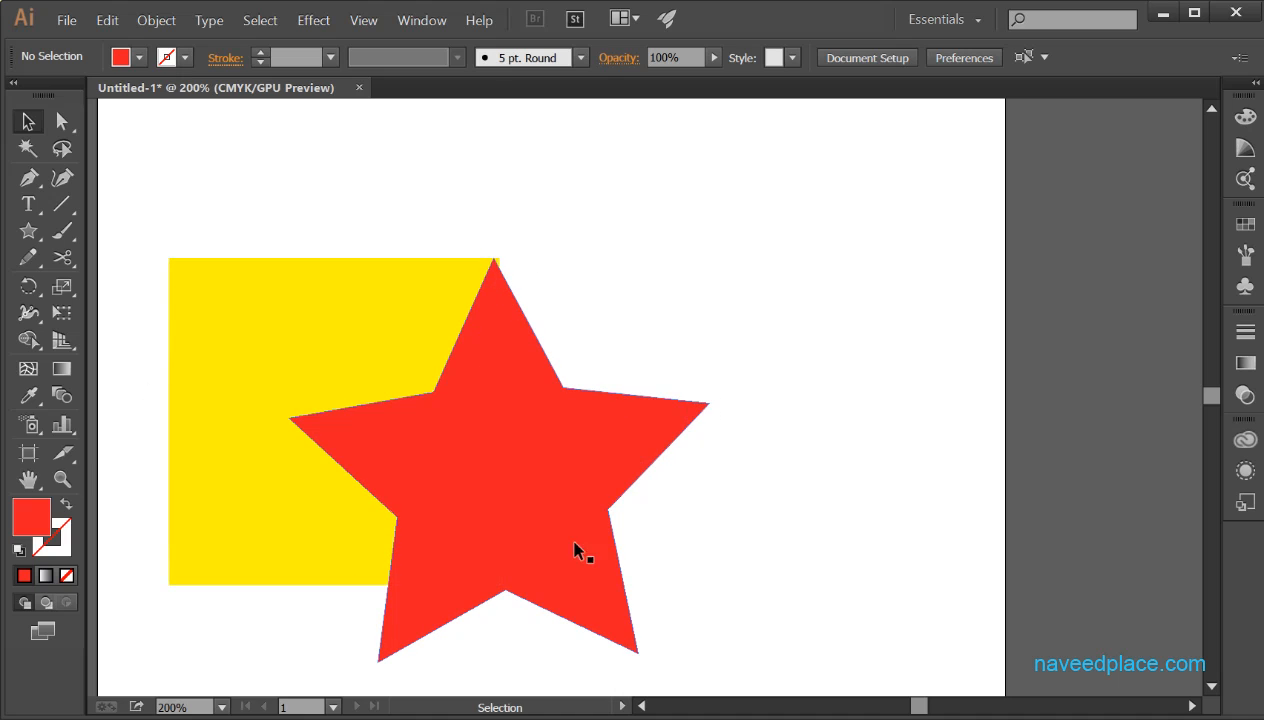
key("ctrl+a")
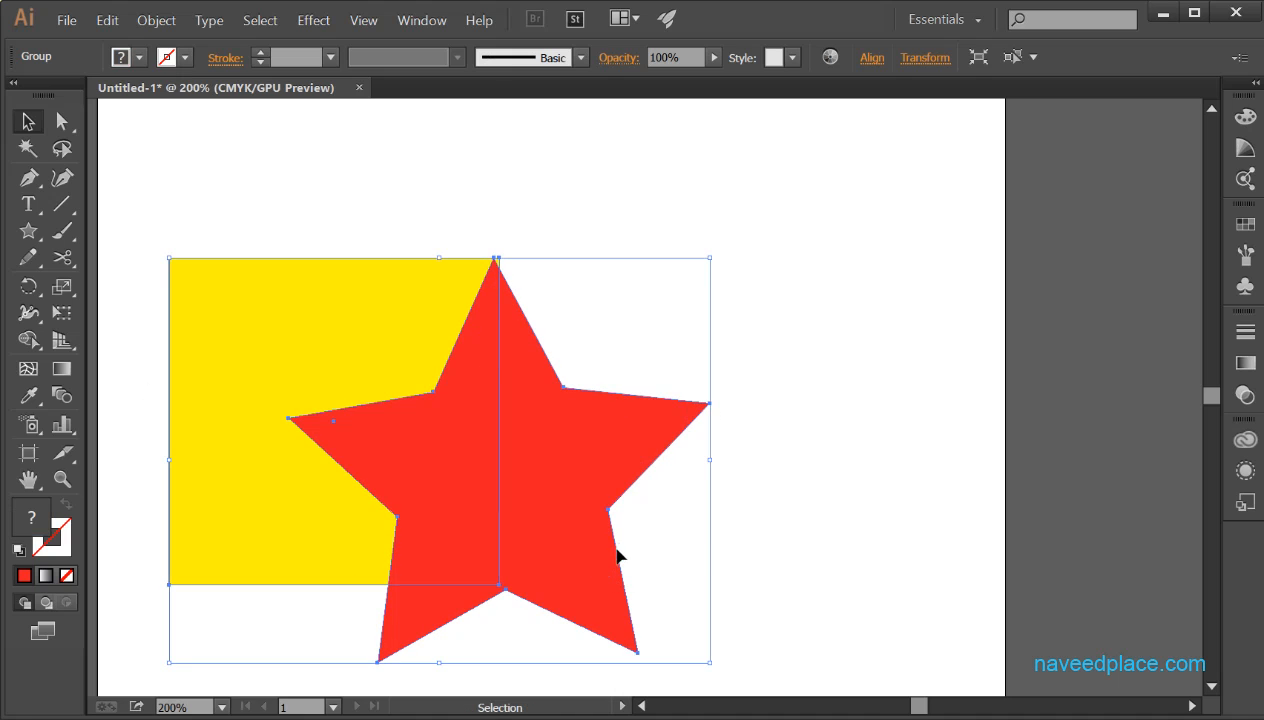
- Give the grouped square and star a black stroke 6 pt wide
left_click(175, 60)
left_click(34, 95)
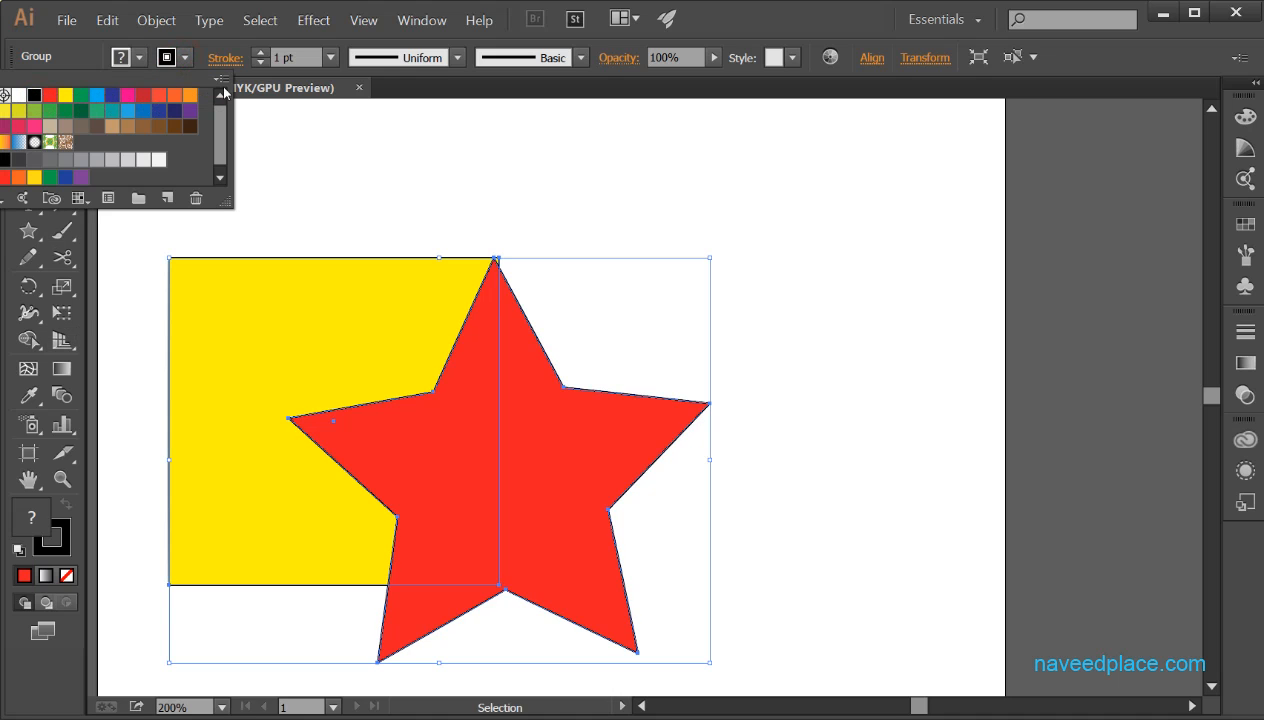
left_click(330, 57)
left_click(352, 282)
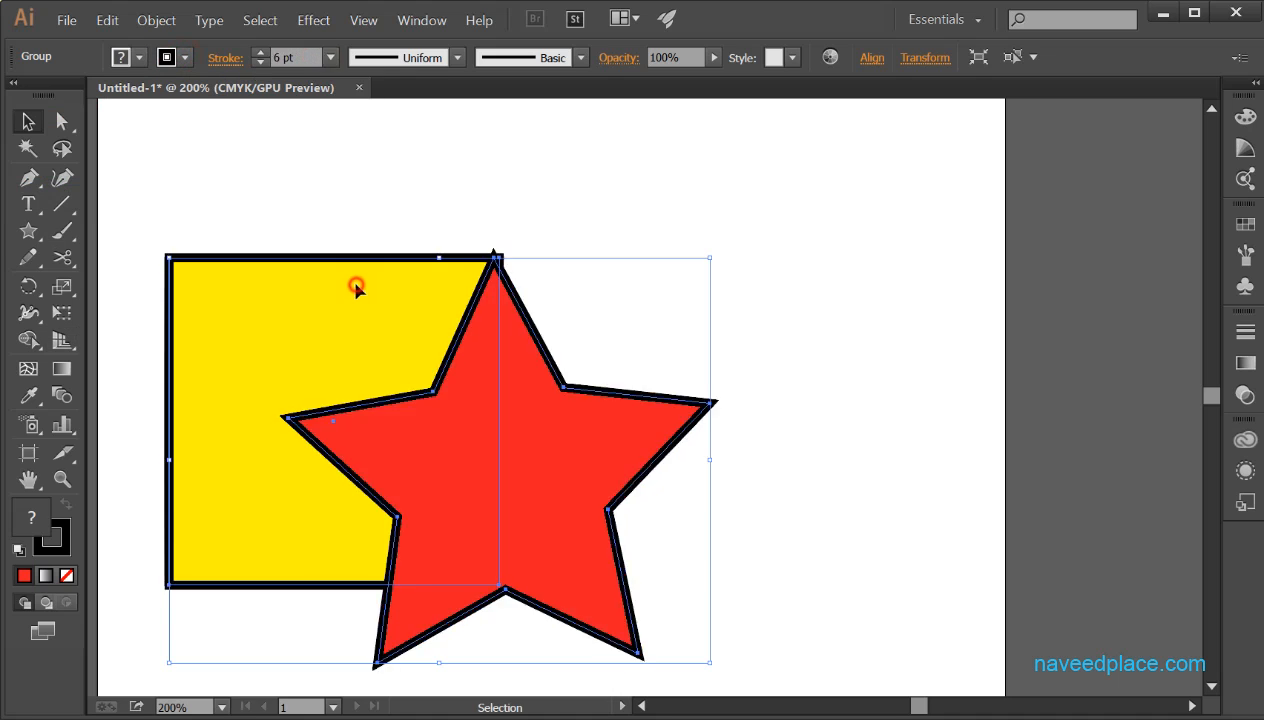
- Apply the Pathfinder Trim effect to the black-stroked group, deselect it, and undo the effect
left_click(313, 20)
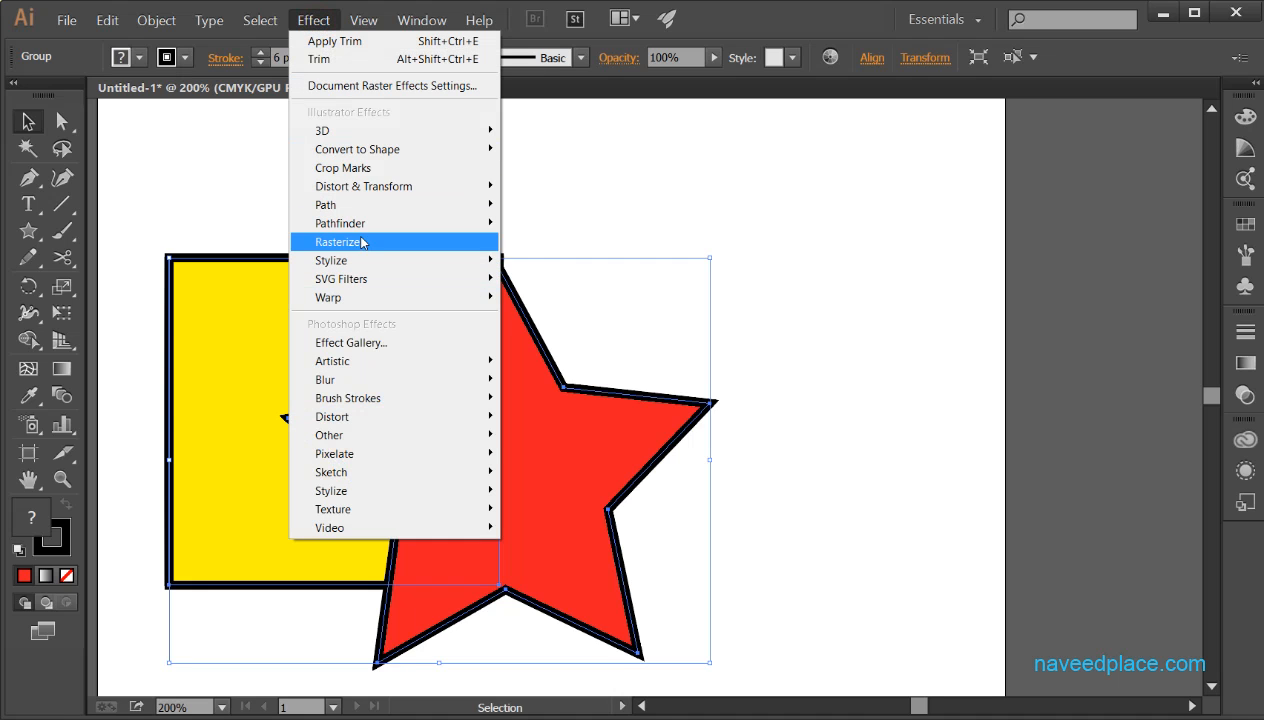
mouse_move(368, 230)
left_click(553, 331)
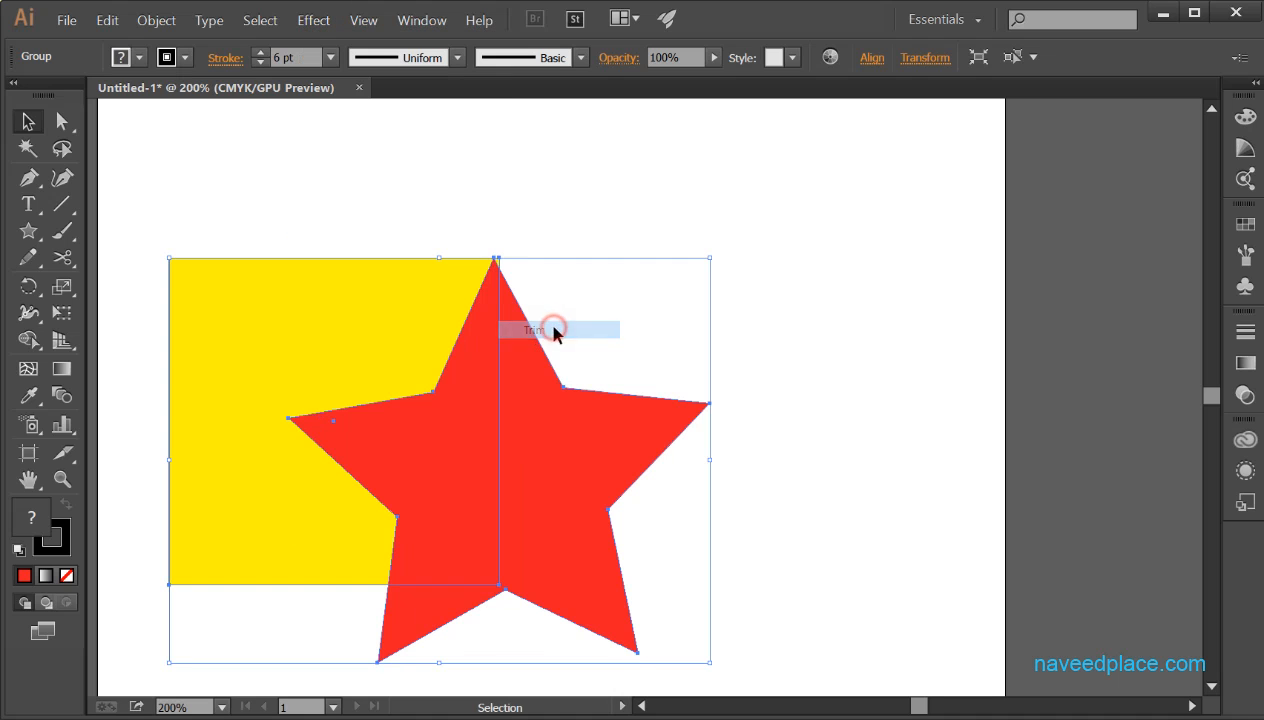
left_click(863, 516)
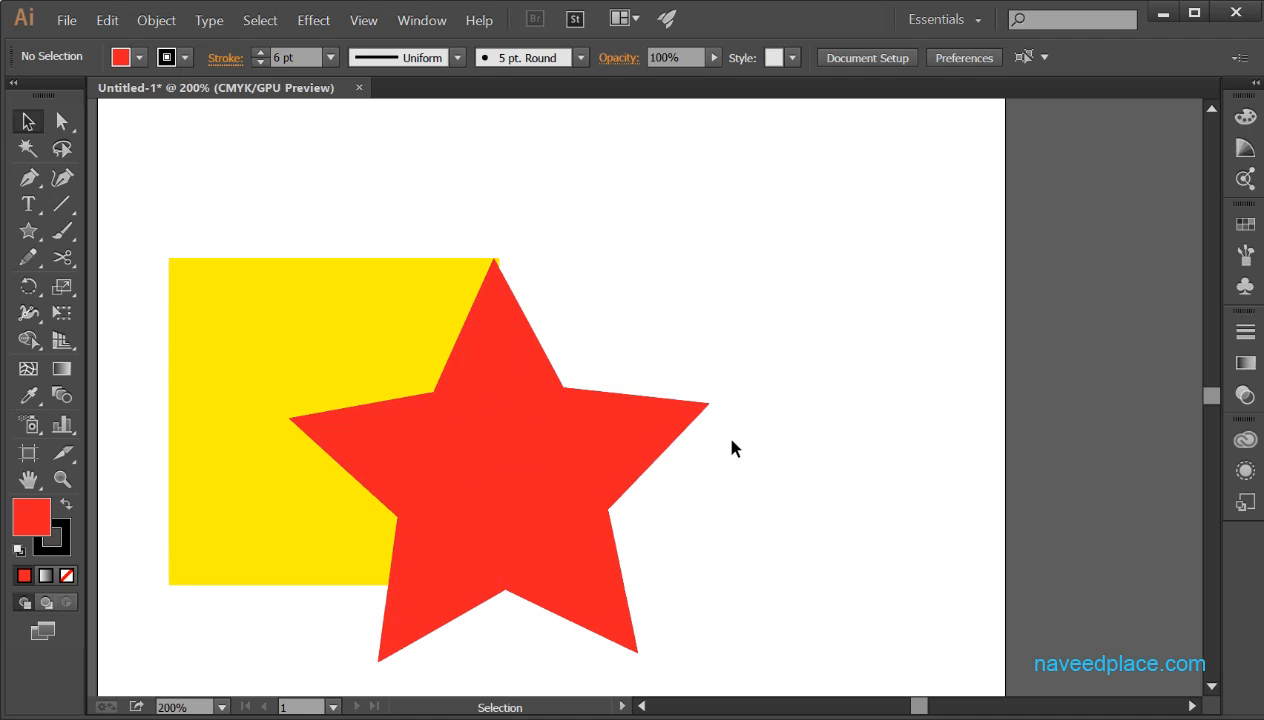
left_click(609, 526)
- Apply the Pathfinder Merge effect to the stroked square and star group, and undo it
left_click(313, 20)
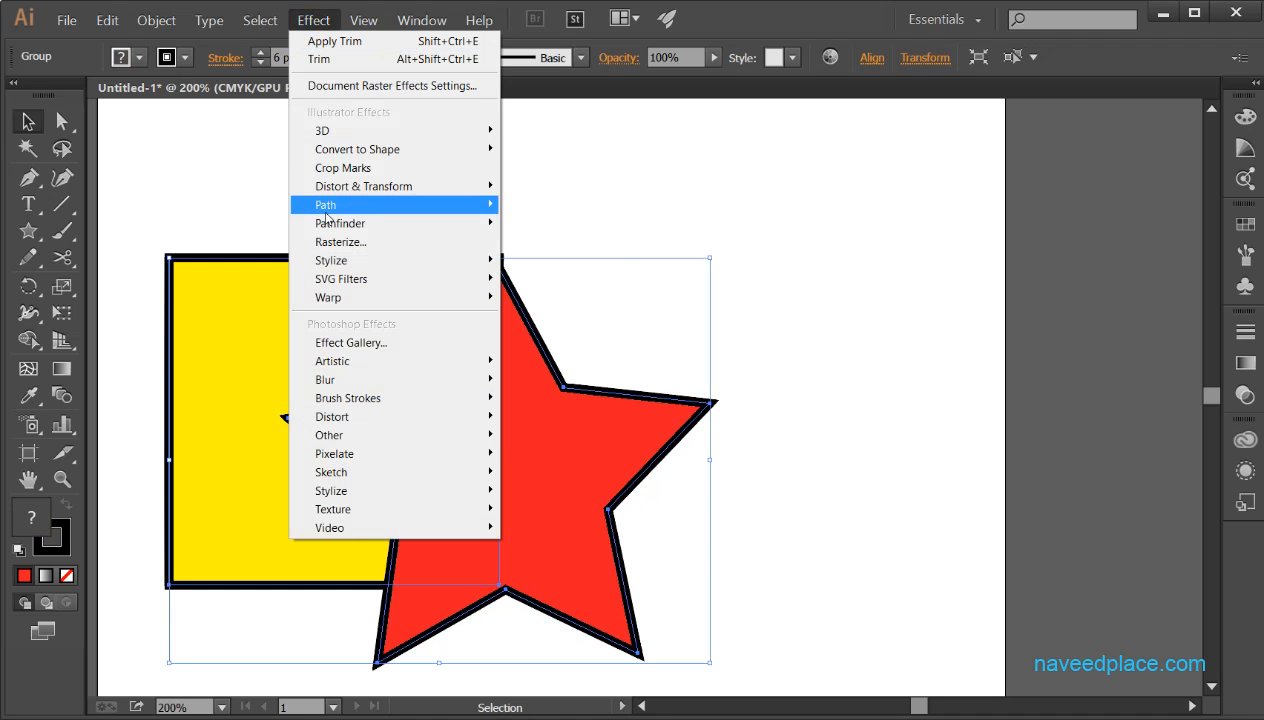
mouse_move(336, 226)
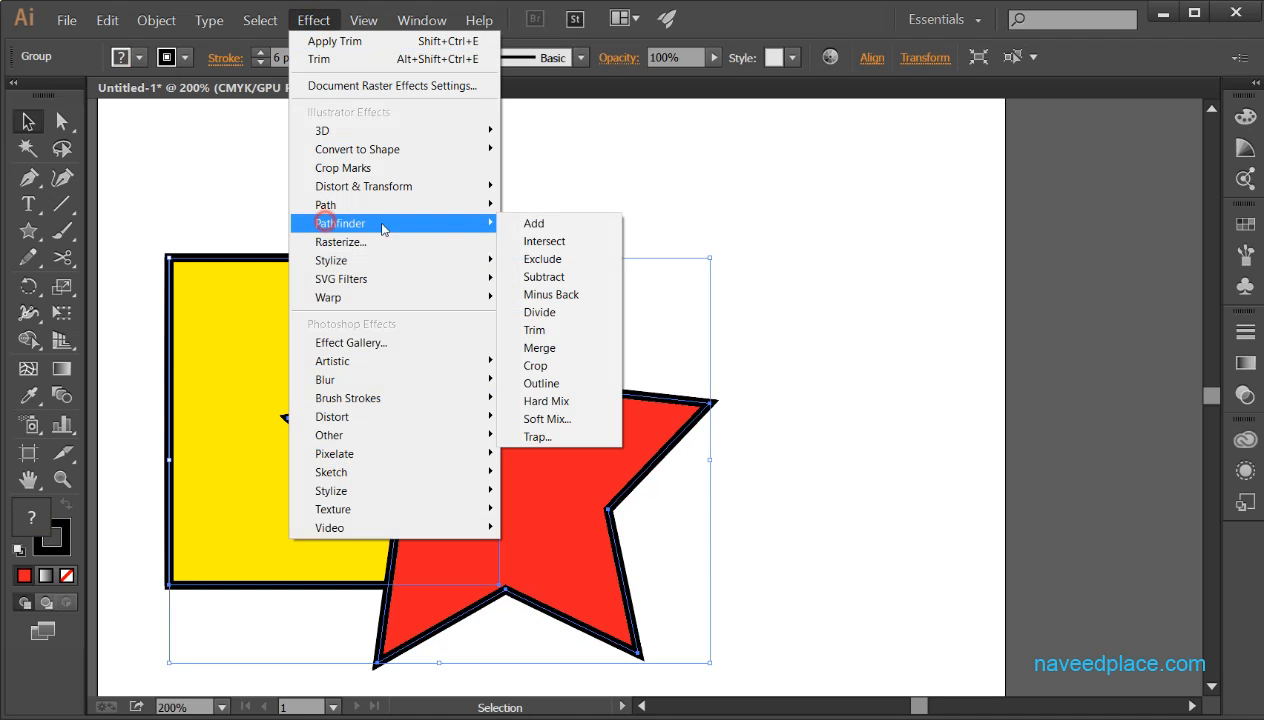
left_click(542, 352)
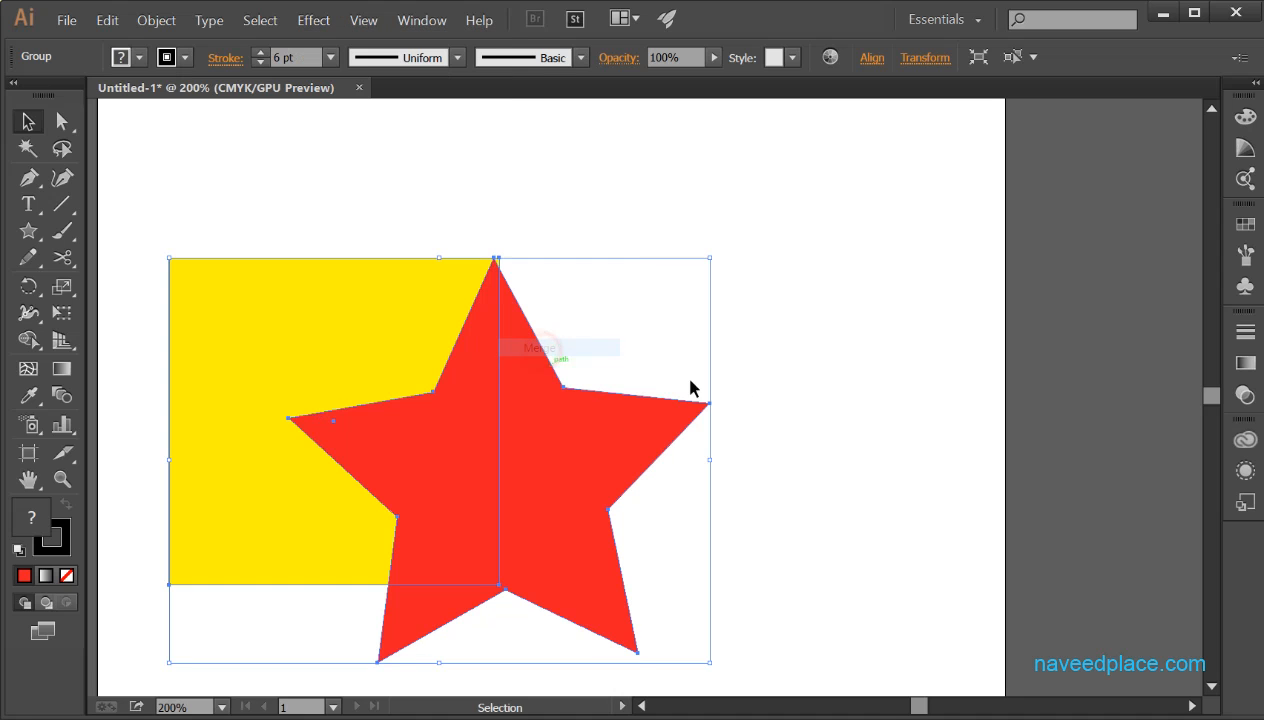
left_click(898, 406)
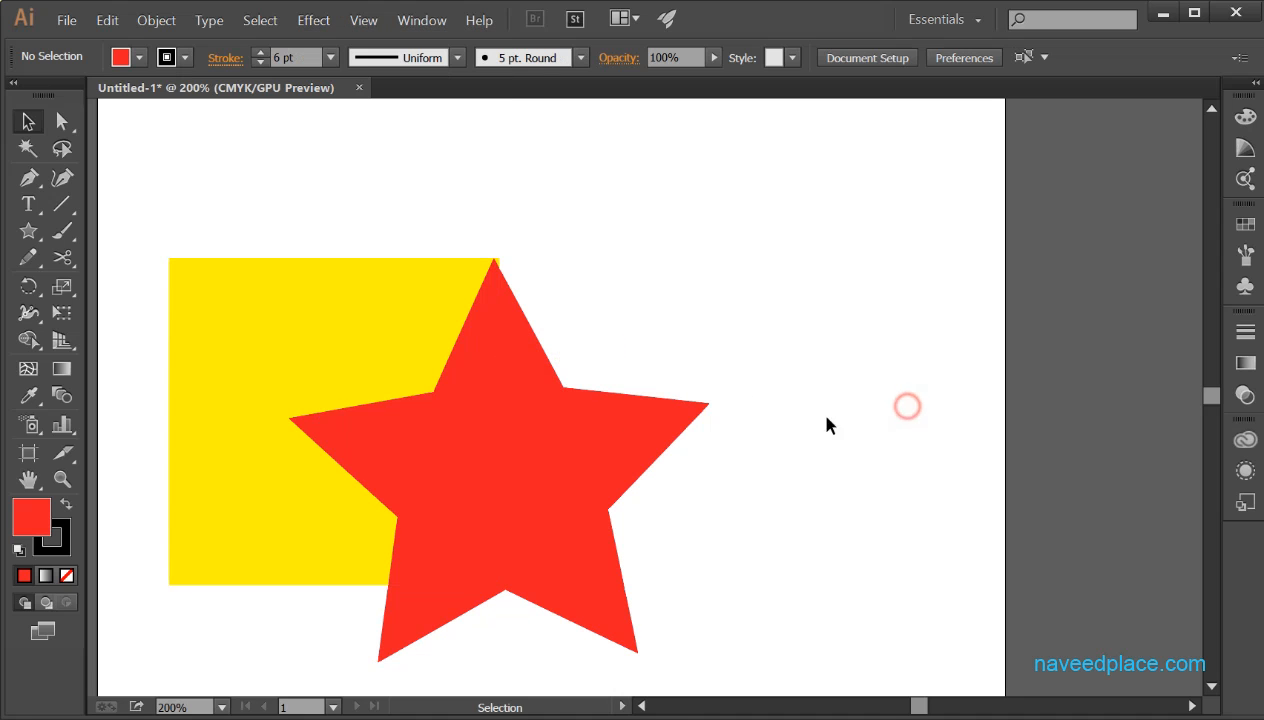
left_click(487, 430)
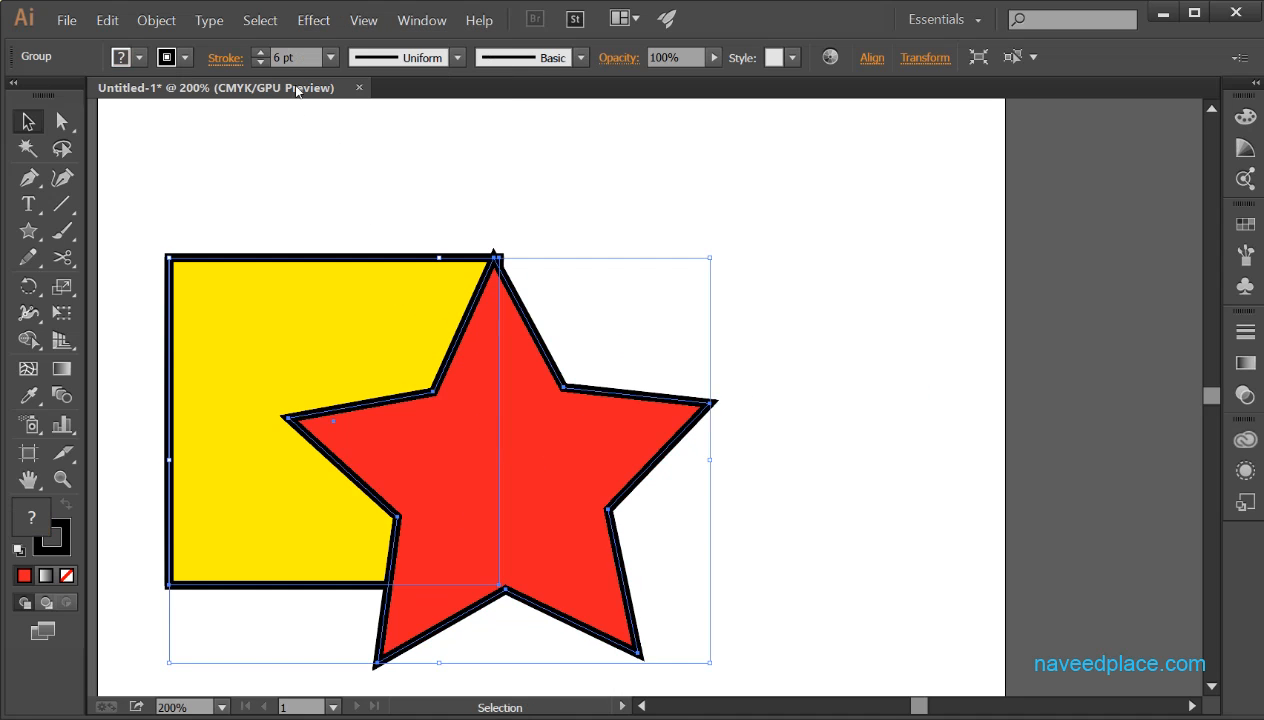
- Apply the Pathfinder Crop effect to the stroked square and star group, and undo it
left_click(313, 20)
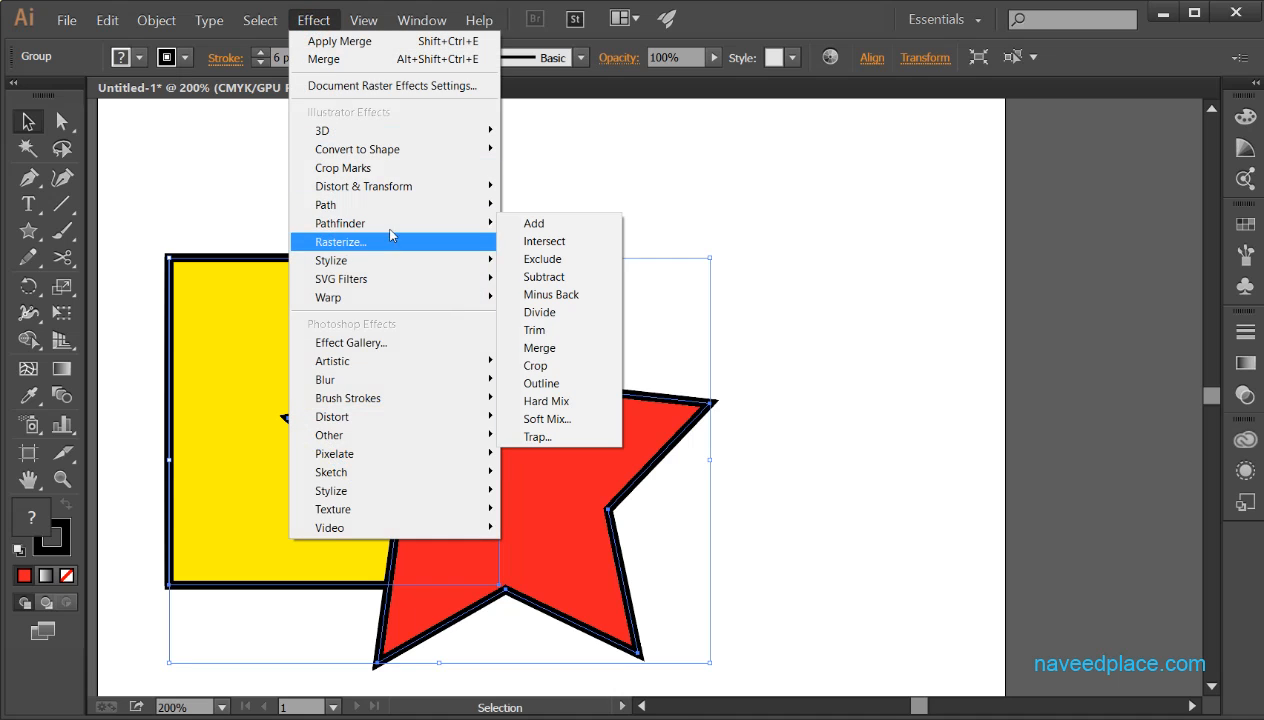
mouse_move(468, 224)
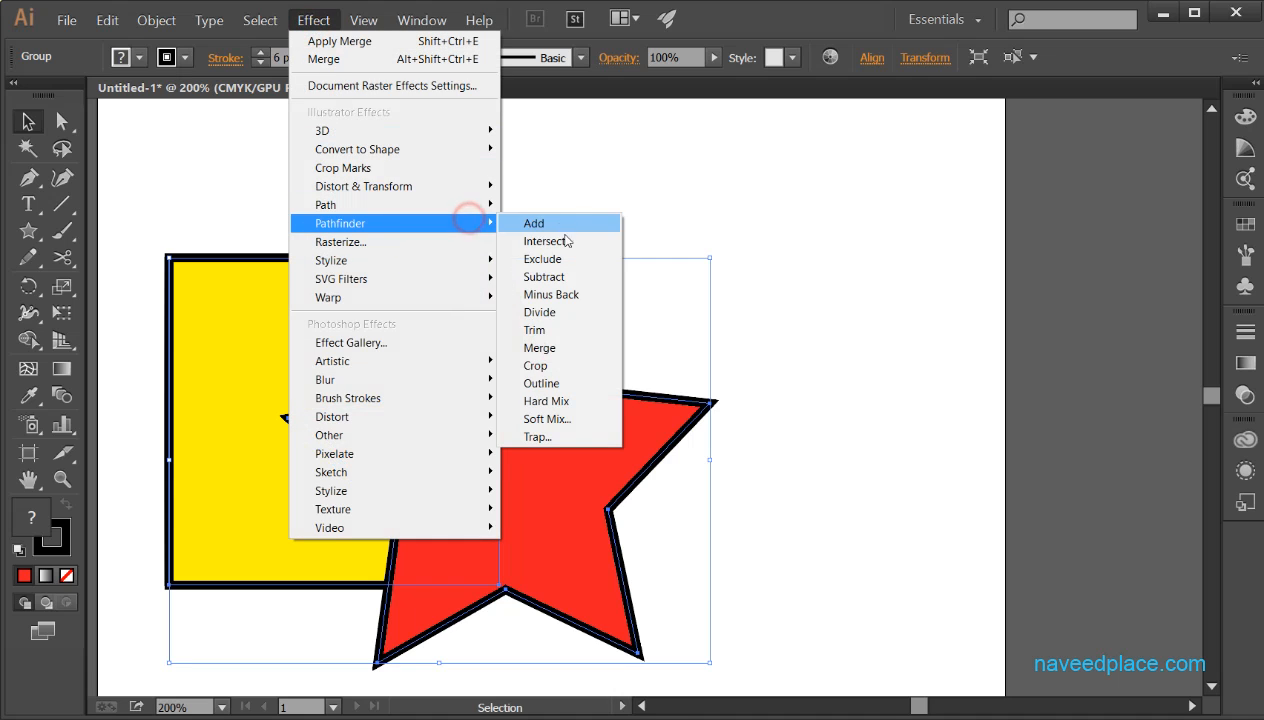
left_click(563, 376)
left_click(784, 435)
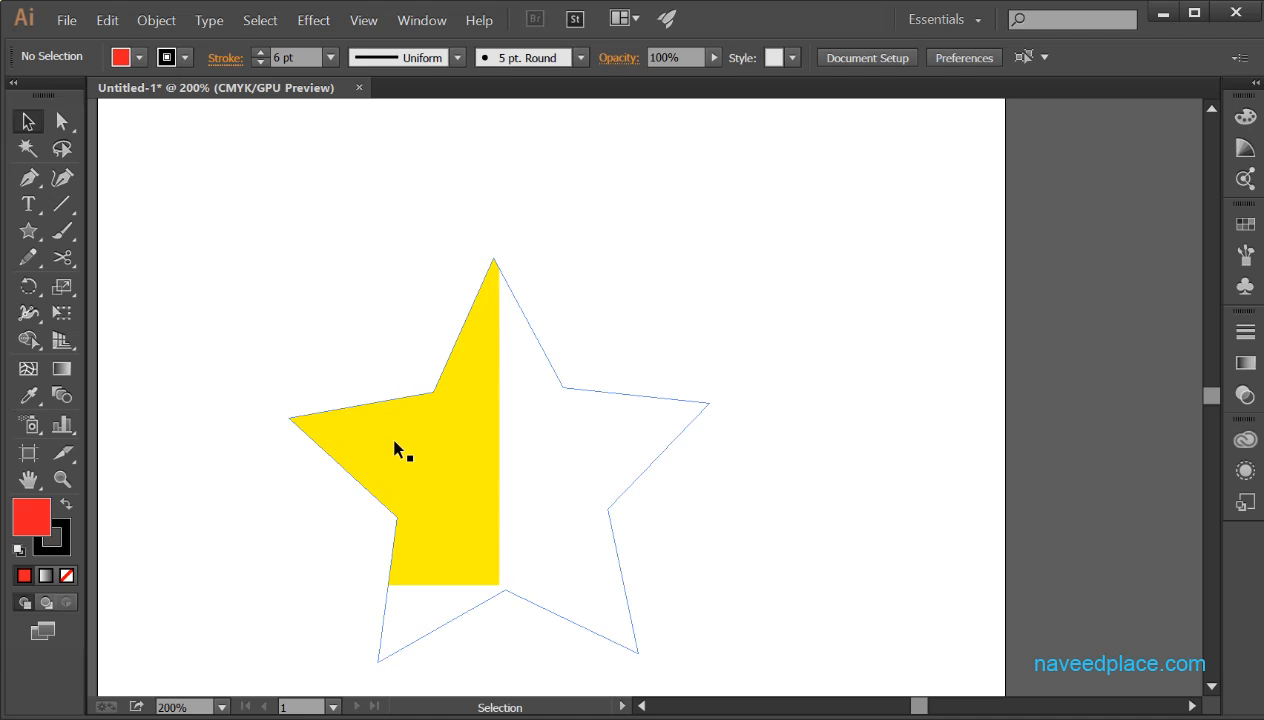
key("ctrl+z")
key("ctrl+z")
- Apply the Pathfinder Outline effect to the stroked square and star group, and undo it
left_click(313, 20)
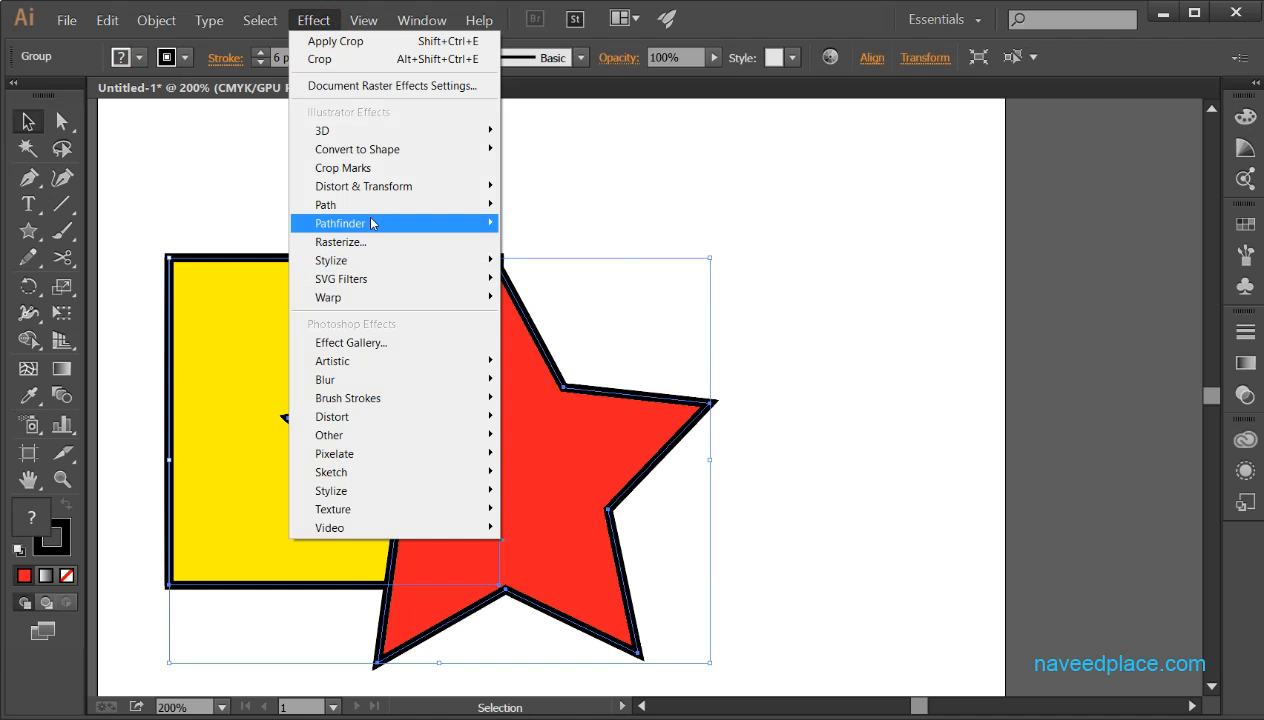
mouse_move(371, 223)
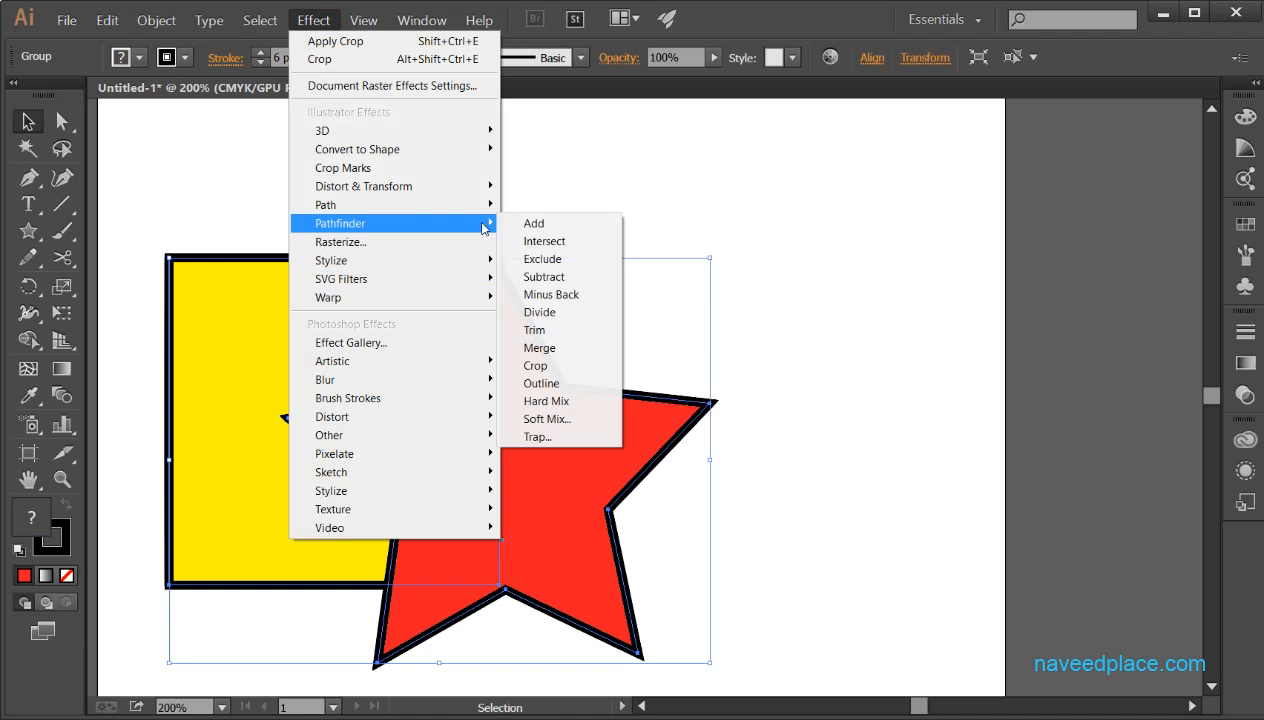
left_click(541, 384)
left_click(784, 456)
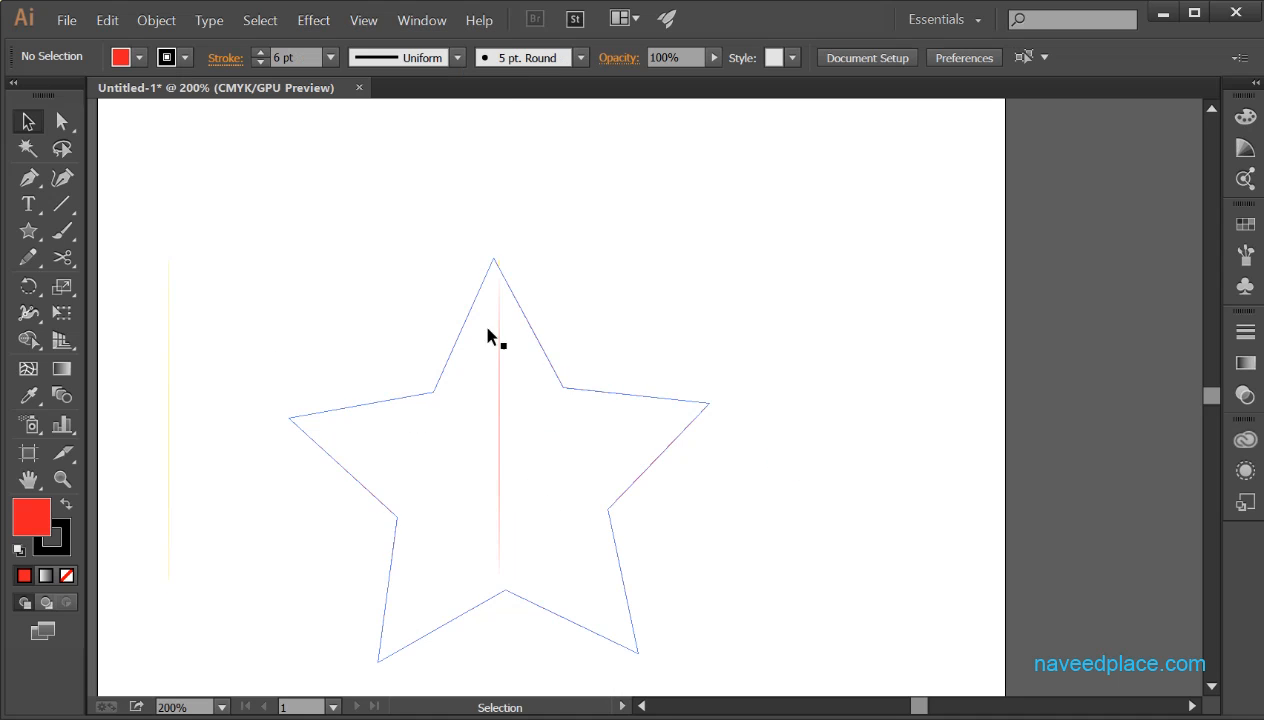
key("ctrl+z")
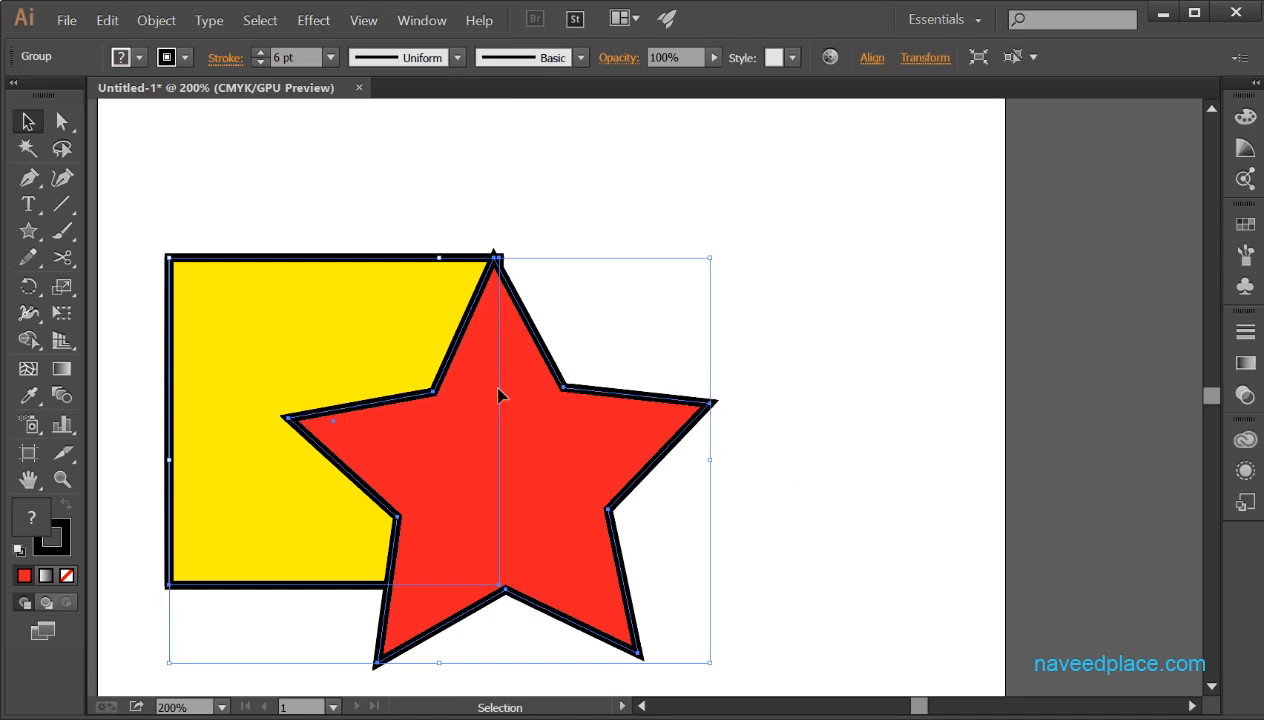
- Apply the Pathfinder Hard Mix effect to the stroked square and star group, and undo it
left_click(313, 20)
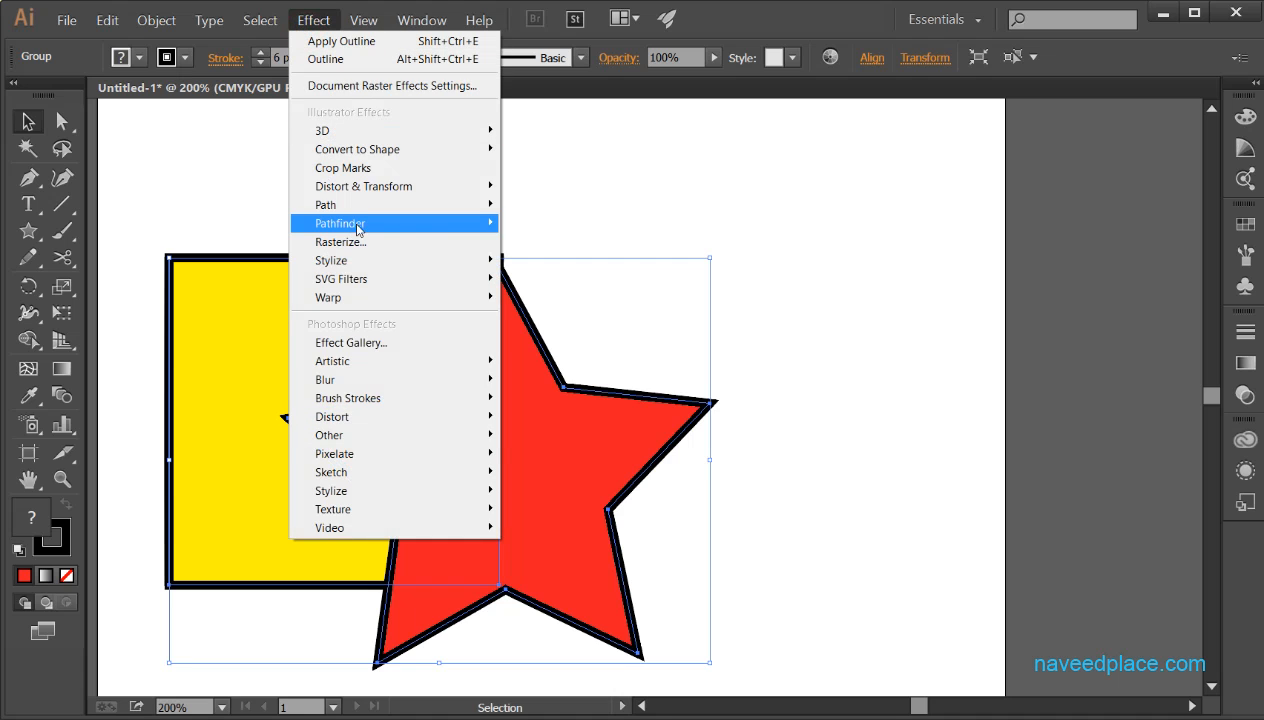
mouse_move(448, 224)
left_click(564, 403)
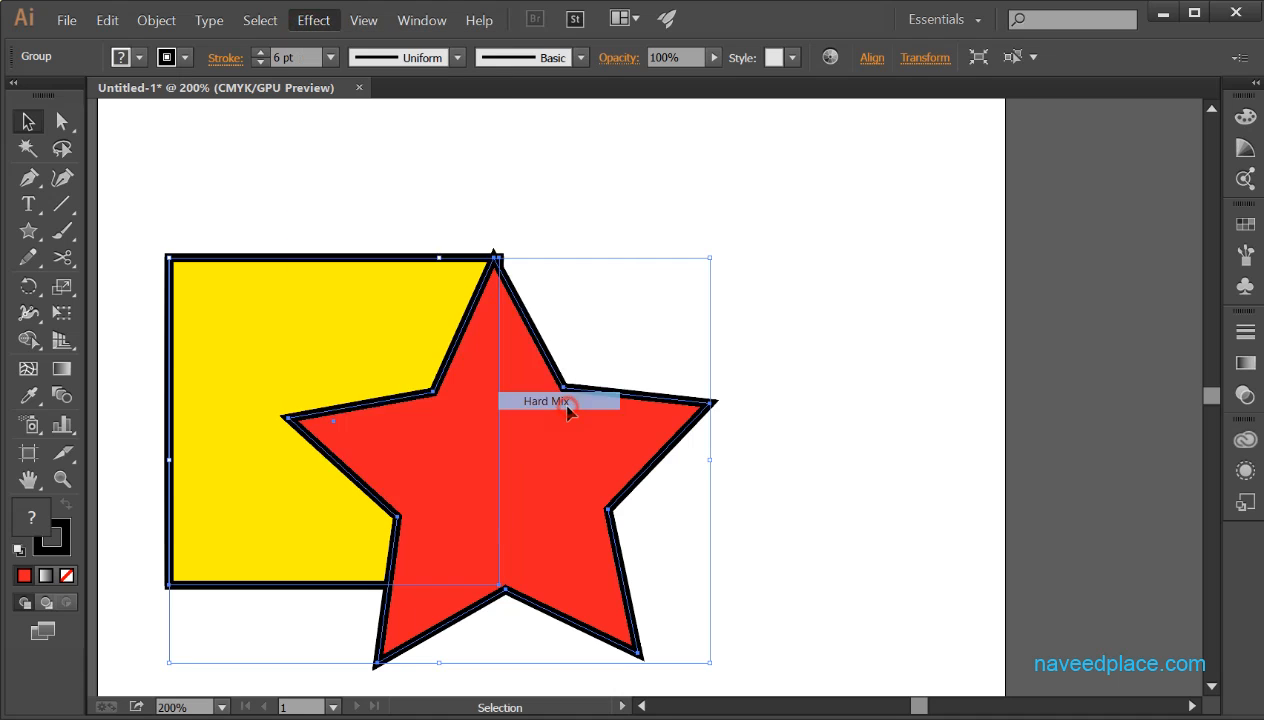
left_click(836, 557)
key("ctrl+z")
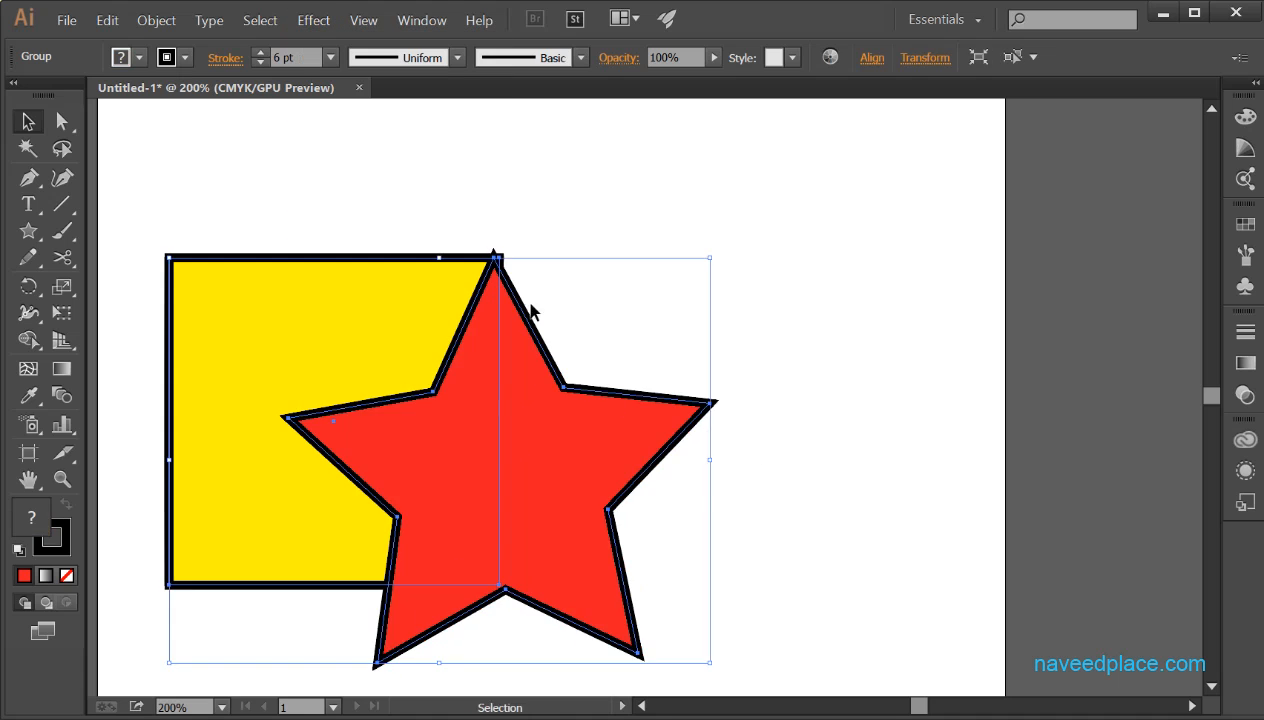
- Apply the Pathfinder Soft Mix effect to the stroked group with a mixing rate of 100%, and undo it
left_click(316, 21)
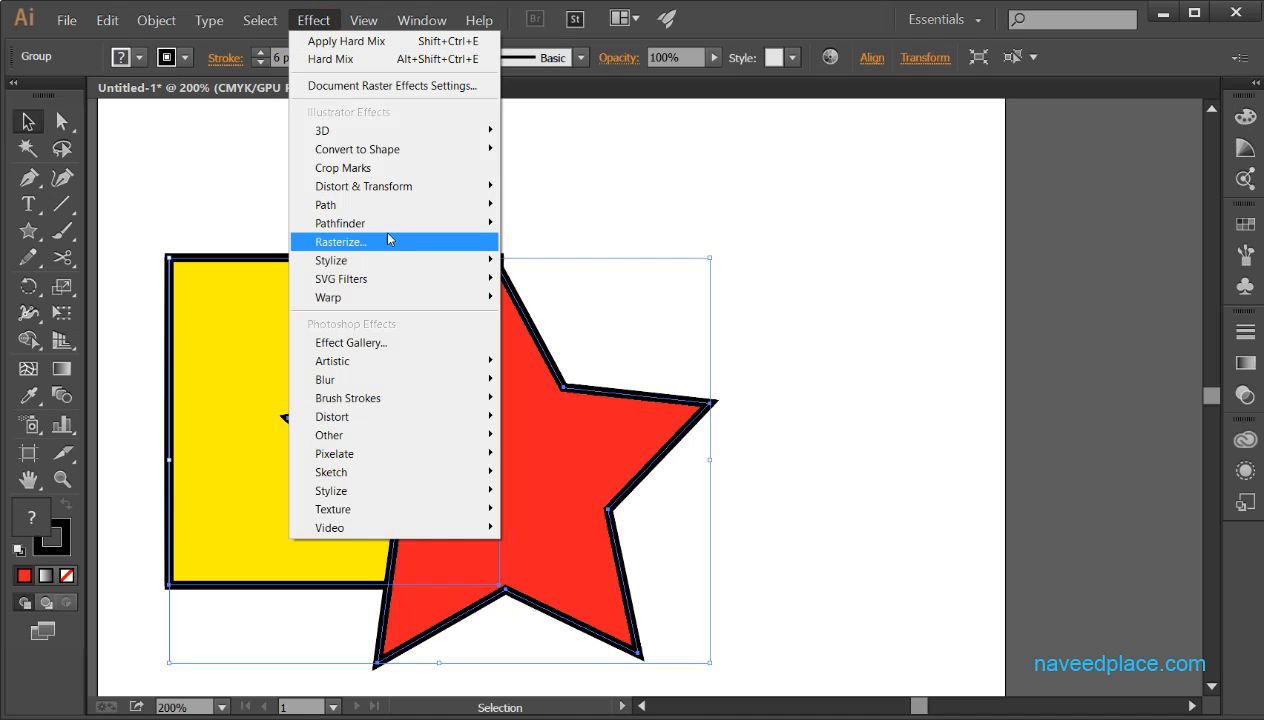
mouse_move(429, 225)
left_click(577, 420)
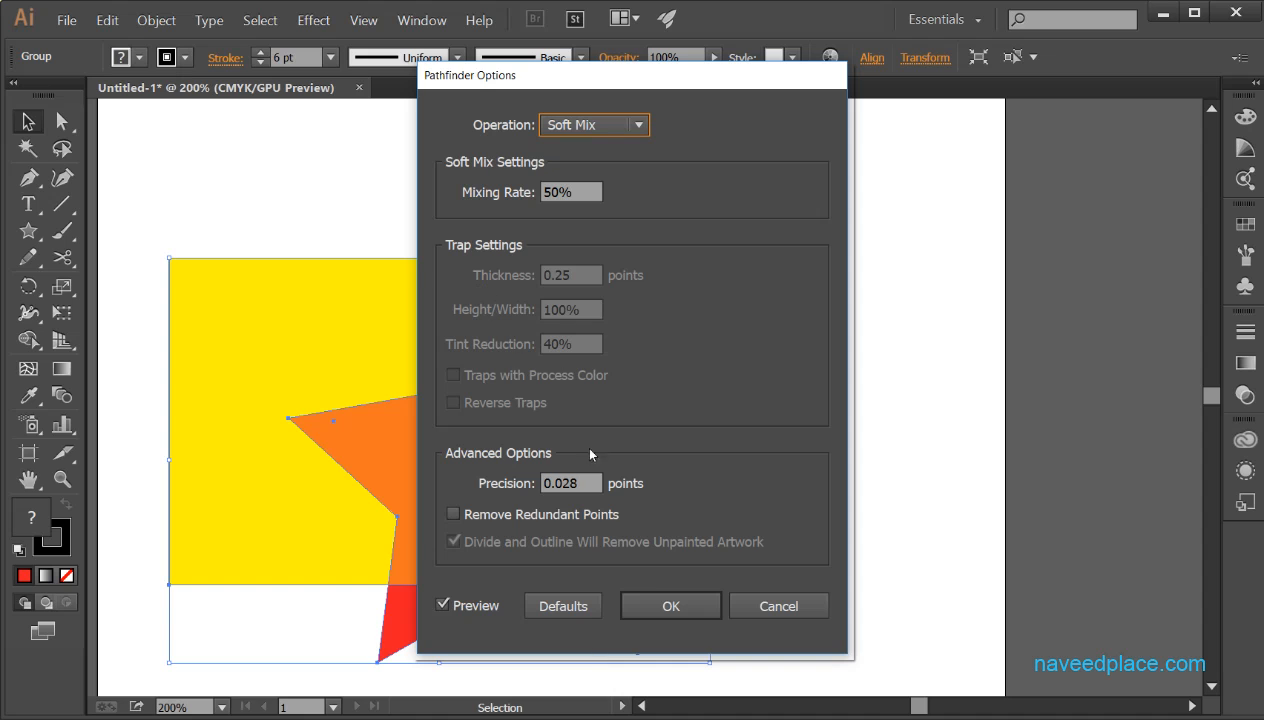
double_click(555, 192)
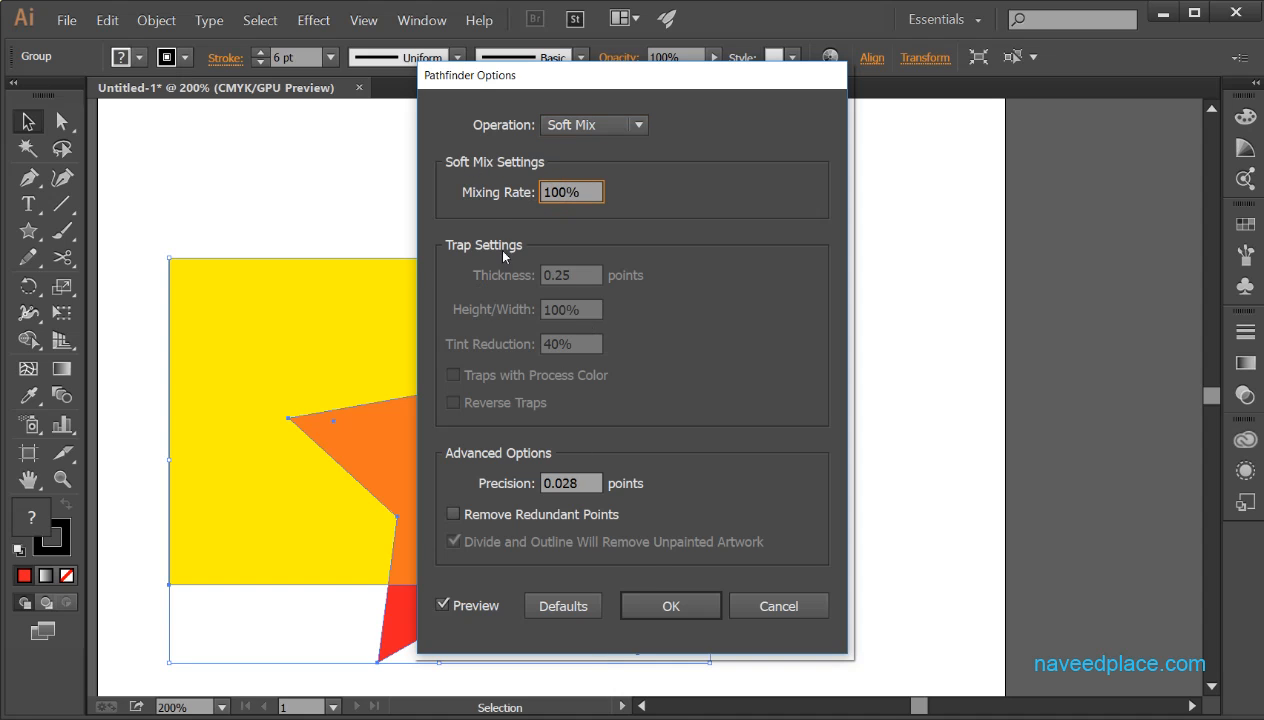
left_click(668, 607)
left_click(871, 522)
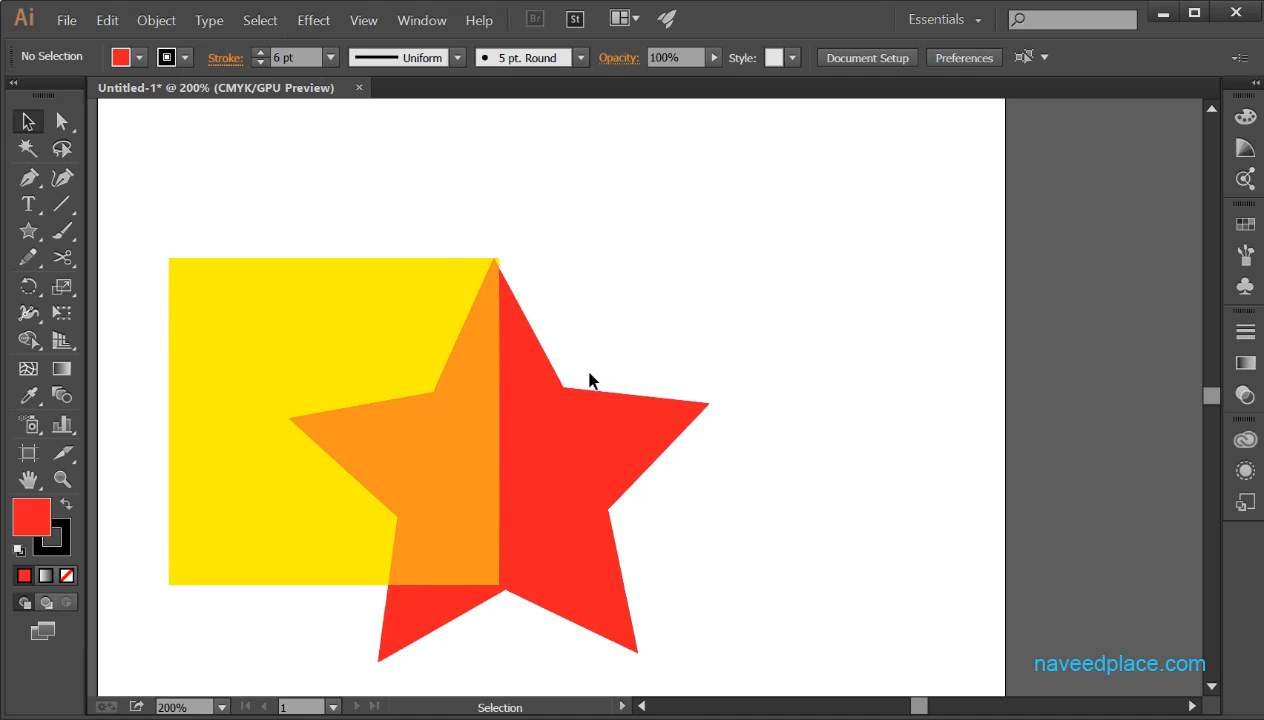
key("ctrl+z")
- Apply the Pathfinder Trap effect to the stroked group with Traps with Process Color and Reverse Traps enabled
left_click(358, 22)
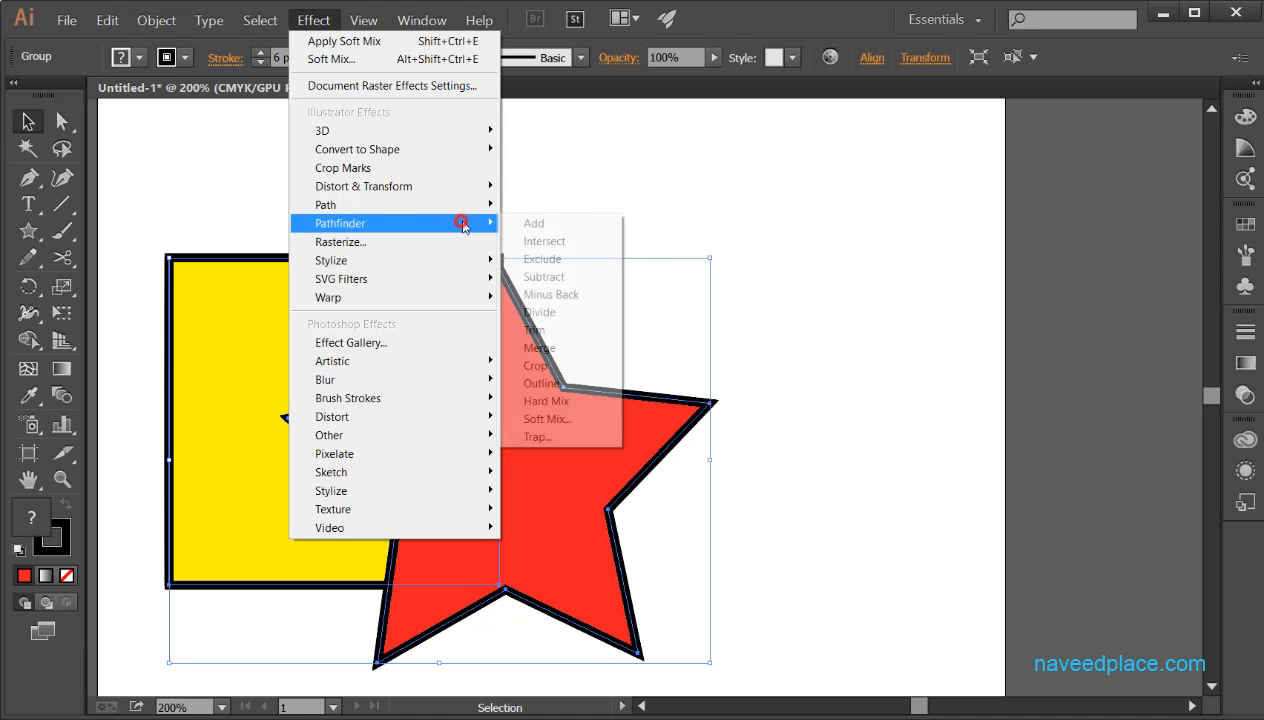
left_click(576, 436)
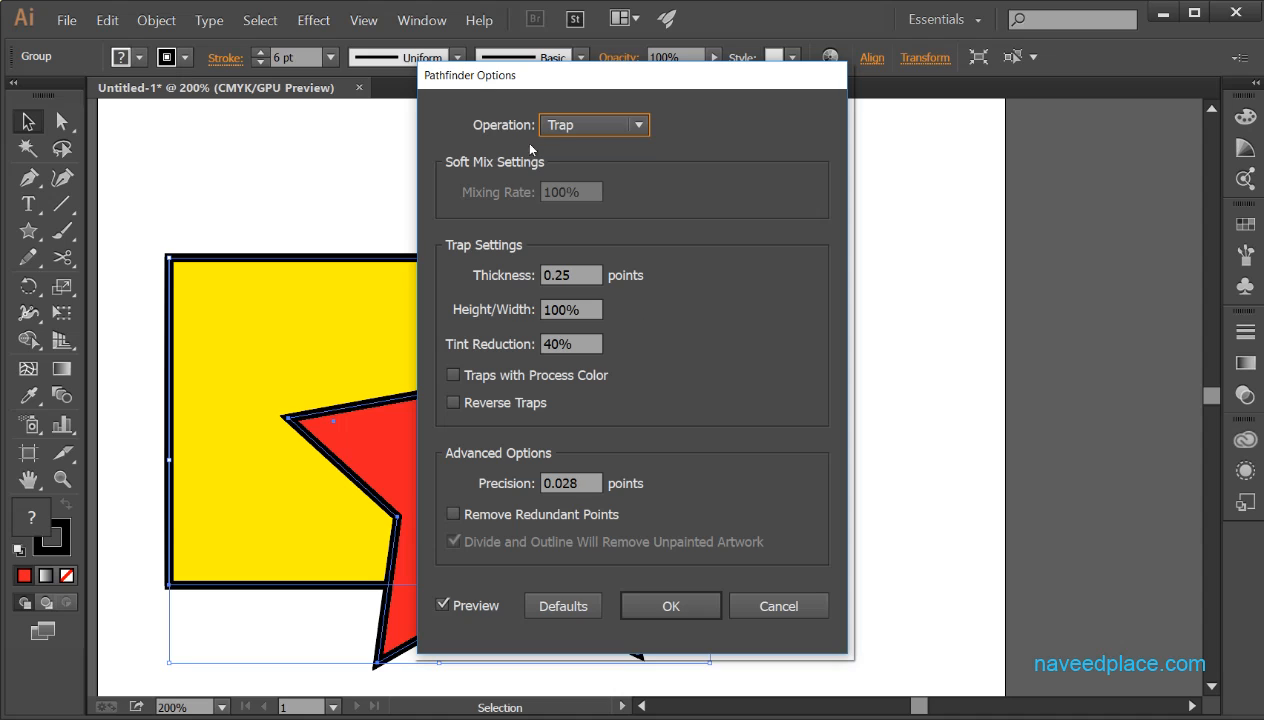
left_click_drag(565, 88, 868, 101)
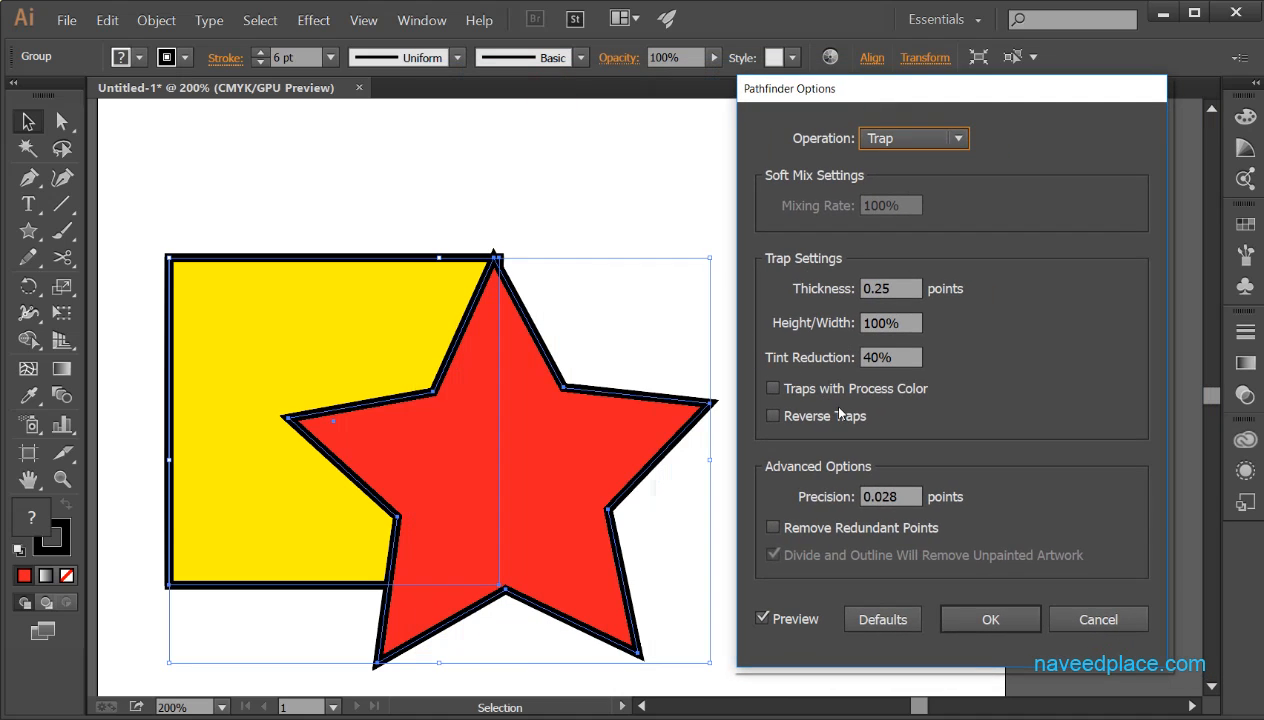
left_click(770, 389)
left_click(795, 415)
left_click(1000, 612)
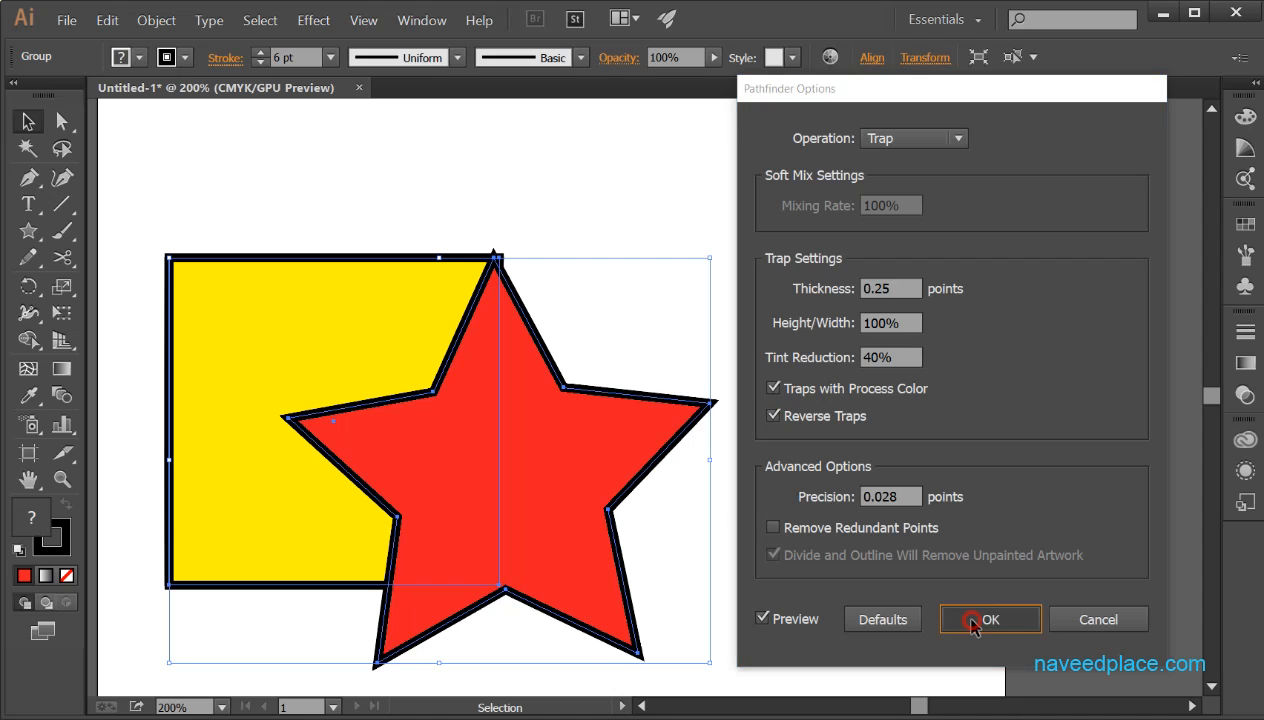
- Move the stroked square and star group slightly down, and undo the move
left_click(708, 477)
left_click_drag(456, 338, 451, 364)
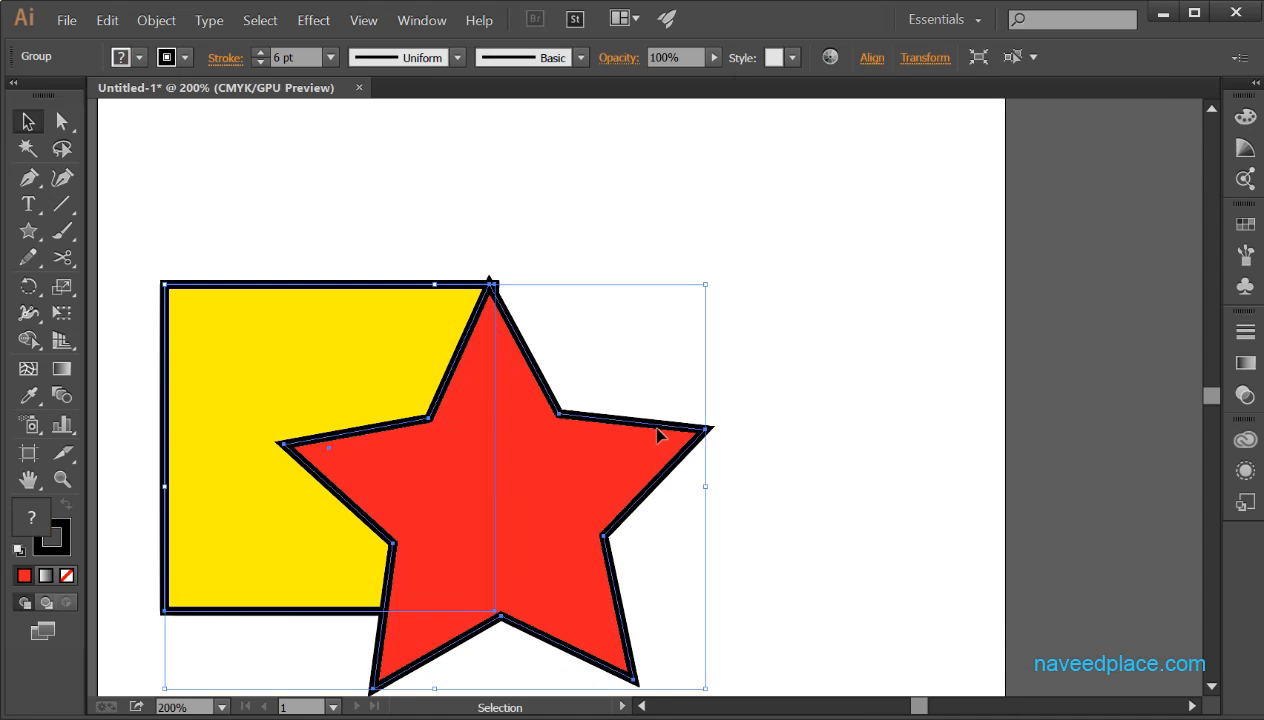
key("ctrl+z")
left_click(313, 20)
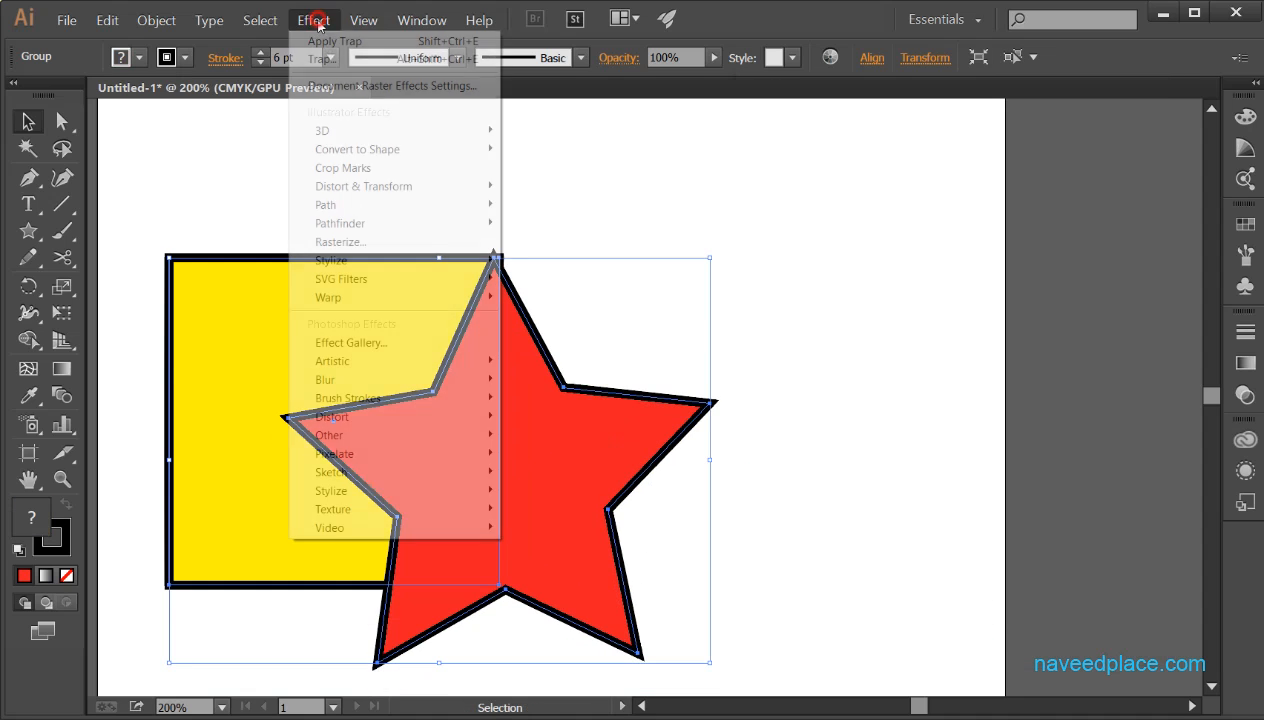
mouse_move(355, 223)
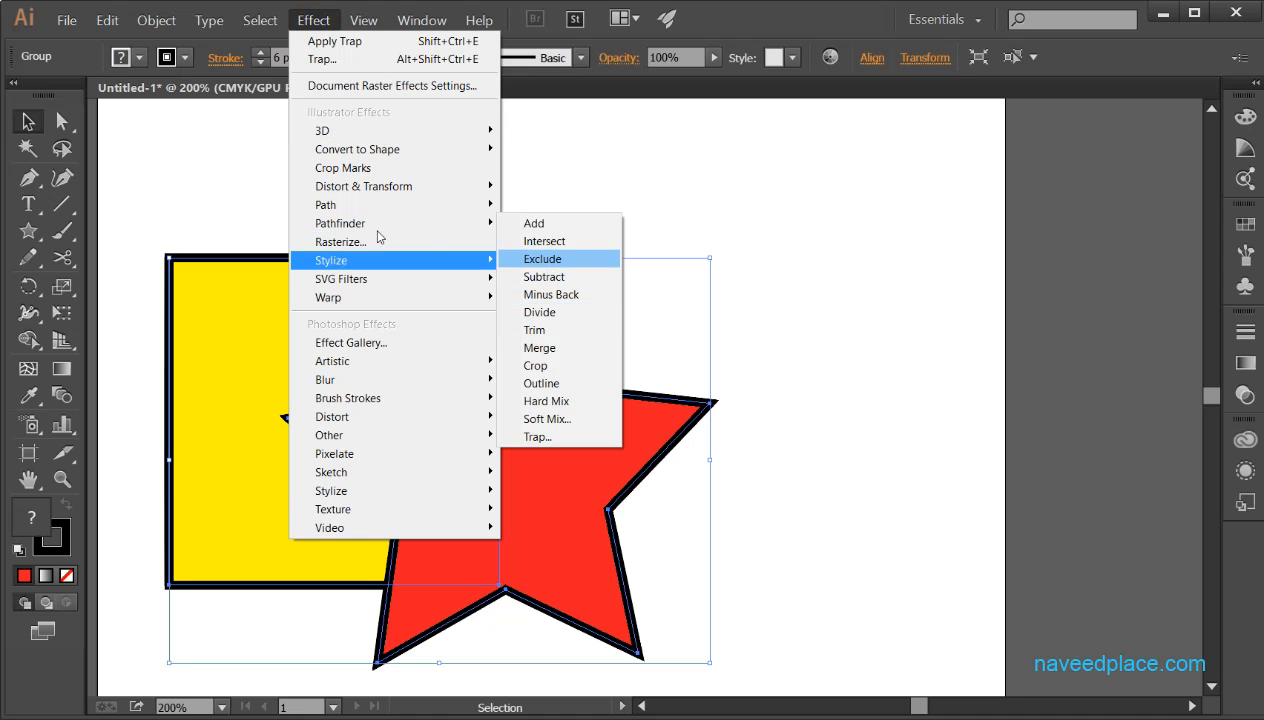
left_click(568, 222)
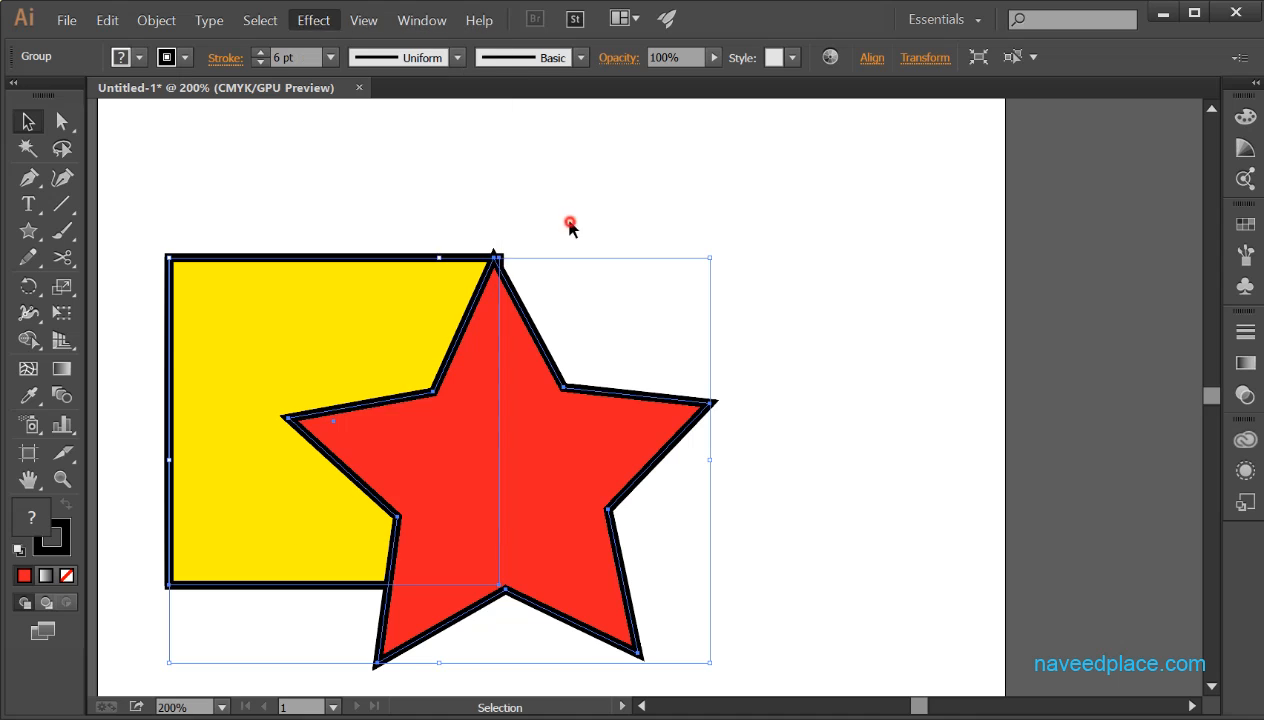
- Move the square and star group to the artboard's left edge, and display the Pathfinder panel
left_click_drag(456, 406, 431, 386)
left_click(423, 22)
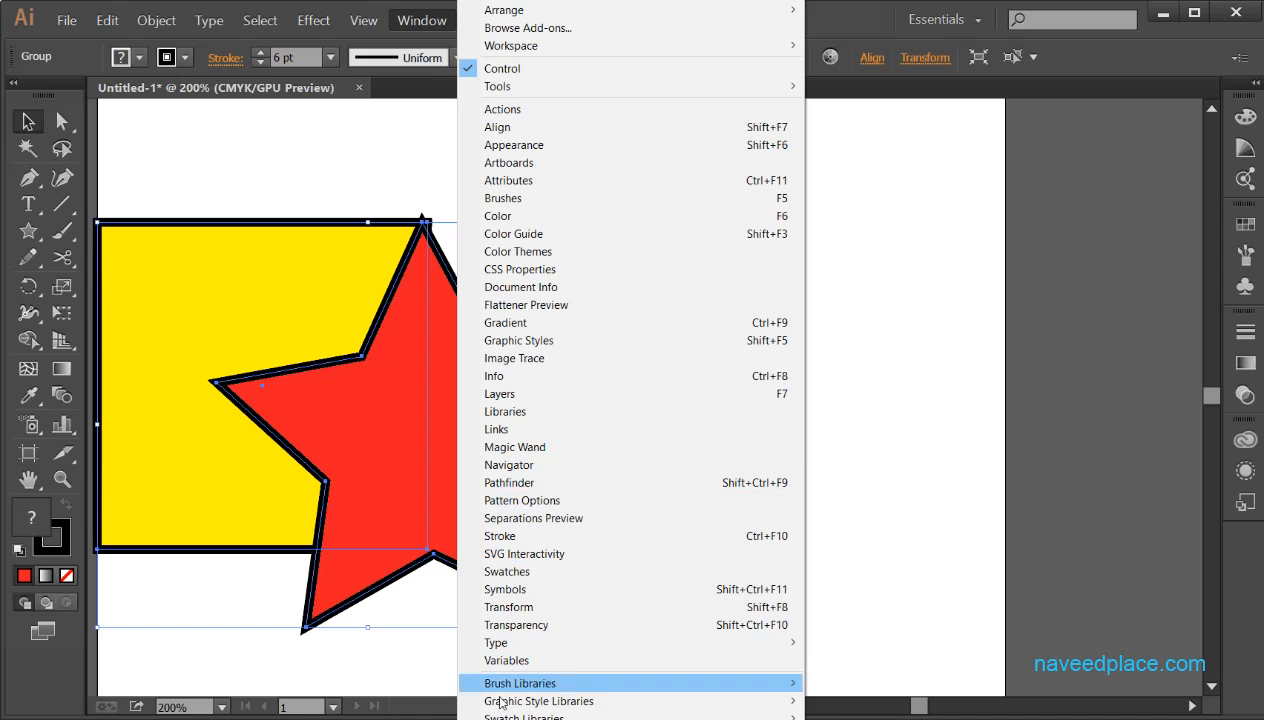
left_click(510, 483)
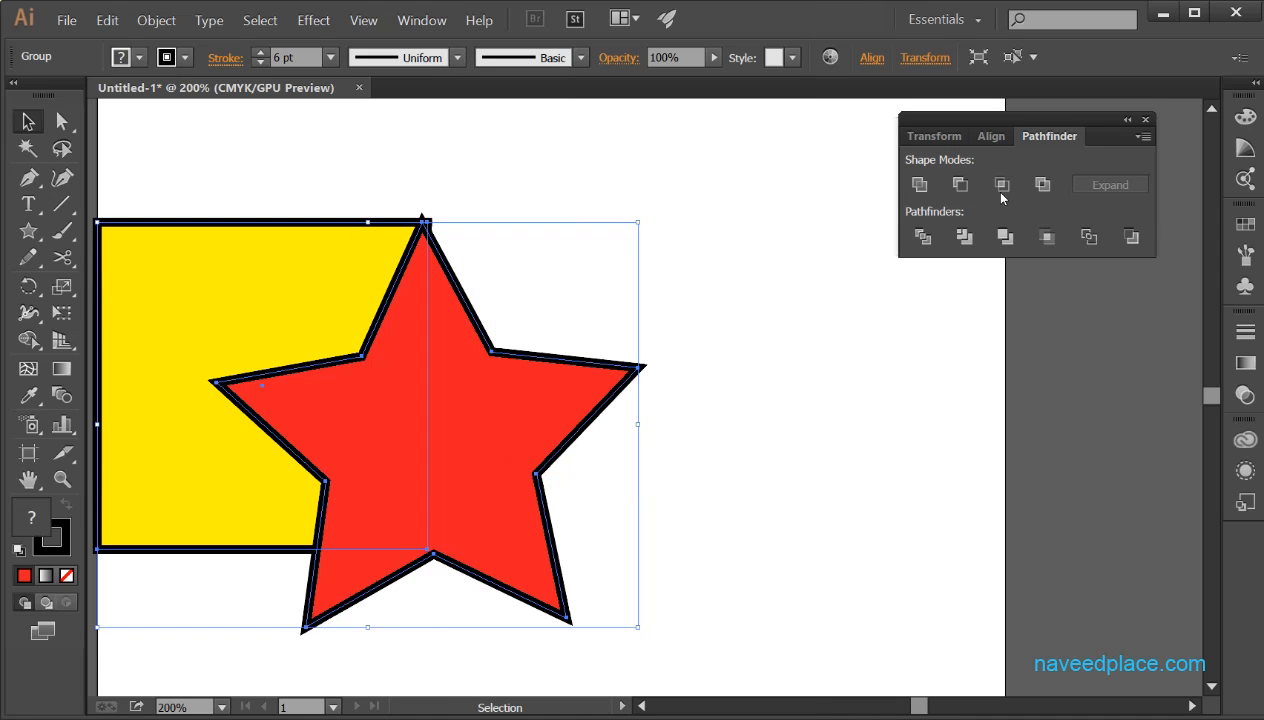
left_click(815, 384)
left_click(311, 360)
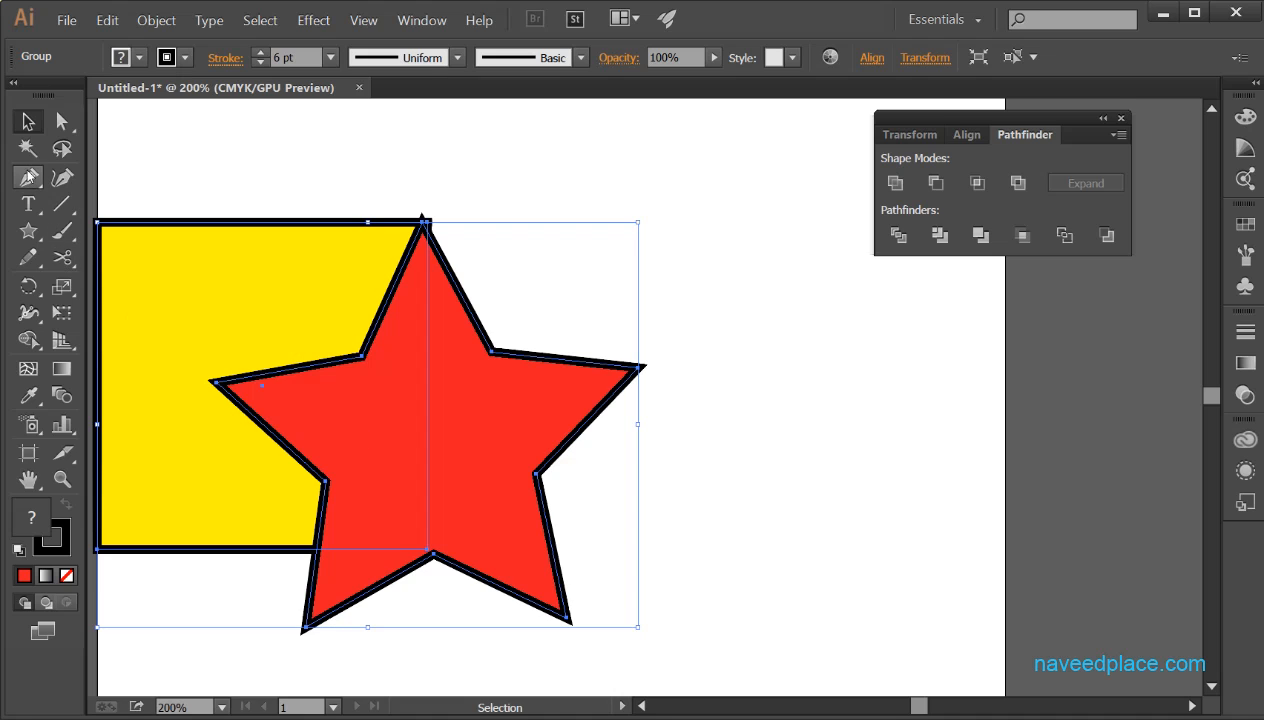
- Draw a red rectangle with a black stroke in the empty area to the right of the star
left_click(25, 249)
left_click_drag(30, 234, 80, 230)
left_click(778, 330, "ctrl")
left_click_drag(778, 330, 1040, 535)
- Draw a red rounded rectangle with a black stroke overlapping the lower-right corner of the new rectangle
left_click_drag(30, 234, 150, 251)
left_click_drag(904, 455, 1100, 657)
left_click(28, 121)
left_click_drag(742, 297, 822, 598)
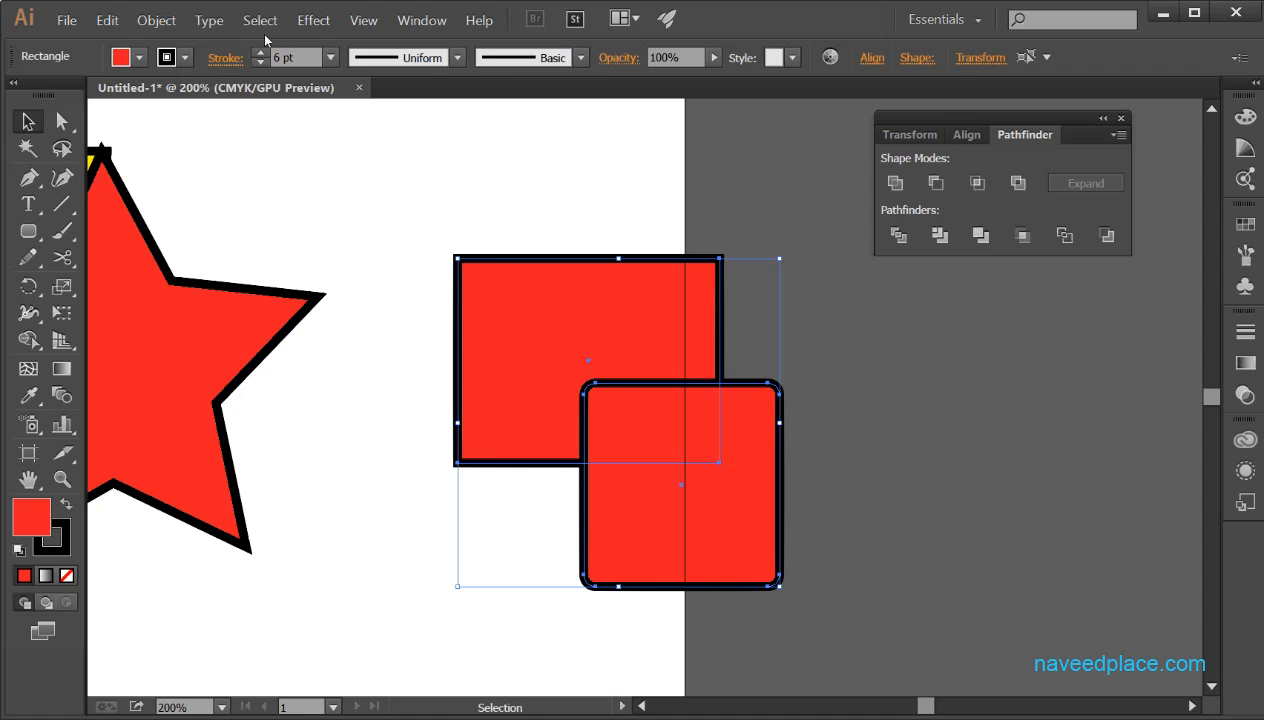
left_click(306, 23)
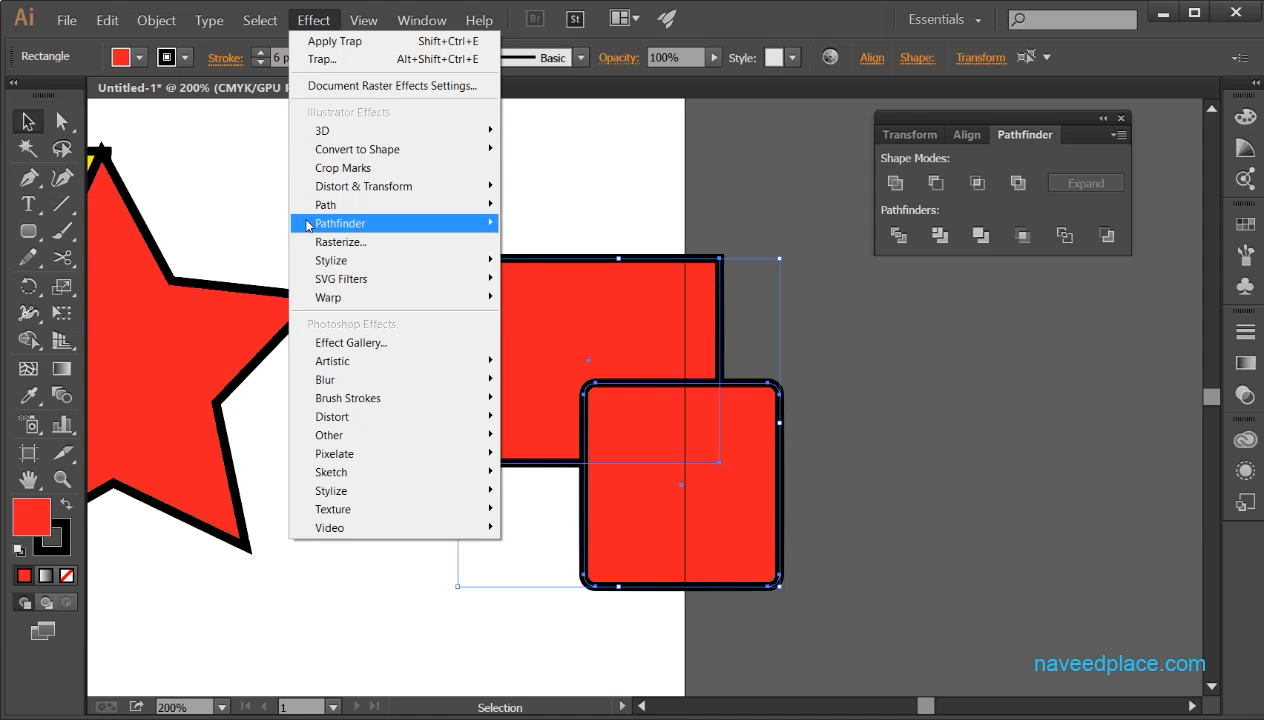
mouse_move(302, 228)
left_click(198, 166)
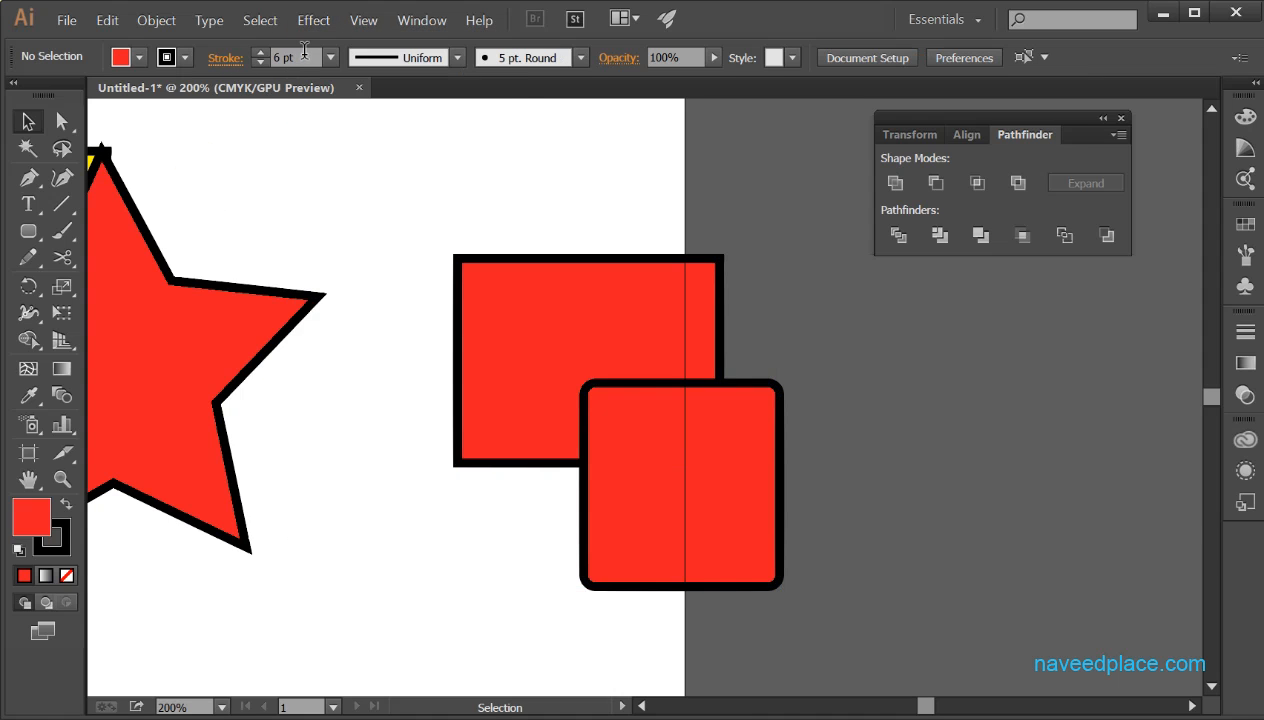
left_click(156, 26)
left_click(468, 121)
left_click(408, 211)
- Unite the rectangle and the overlapping rounded rectangle into one shape with the Pathfinder Unite shape mode
left_click_drag(443, 301, 653, 250)
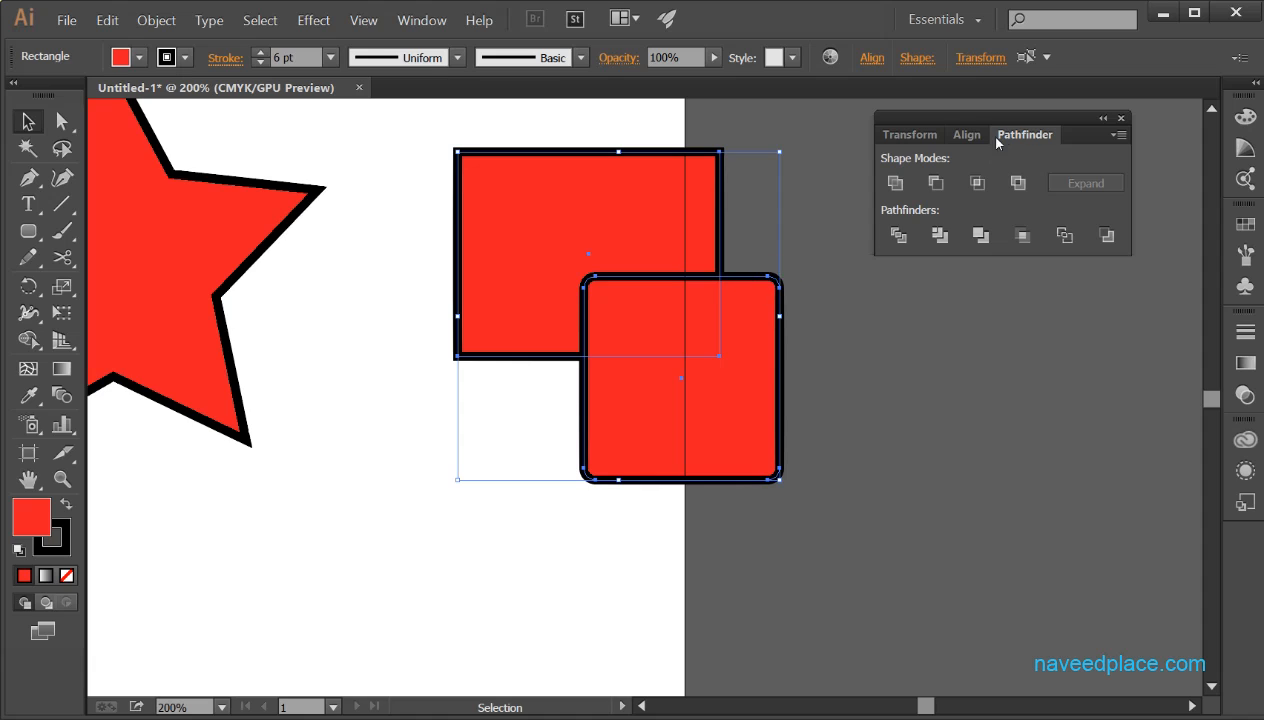
left_click(895, 184)
left_click(786, 427)
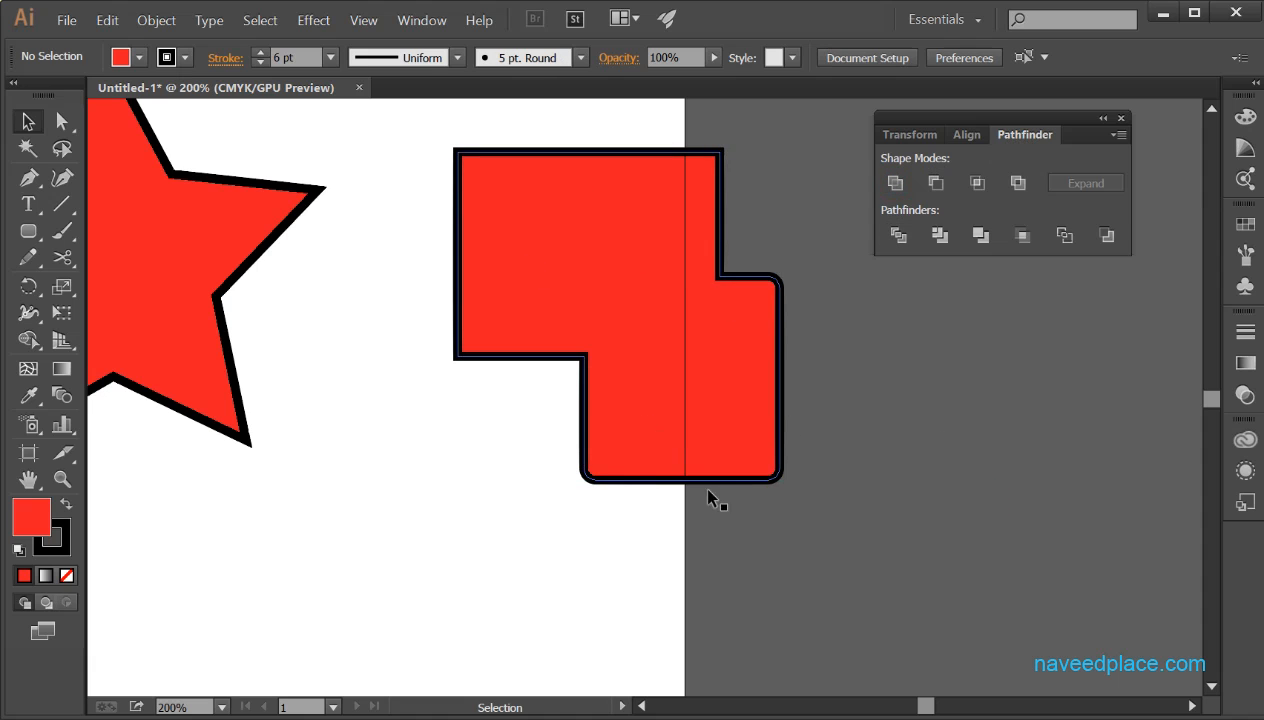
- Reposition the red star and the yellow square separately within their group using Direct Selection
left_click_drag(928, 710, 923, 709)
key("space")
left_click_drag(681, 474, 725, 638)
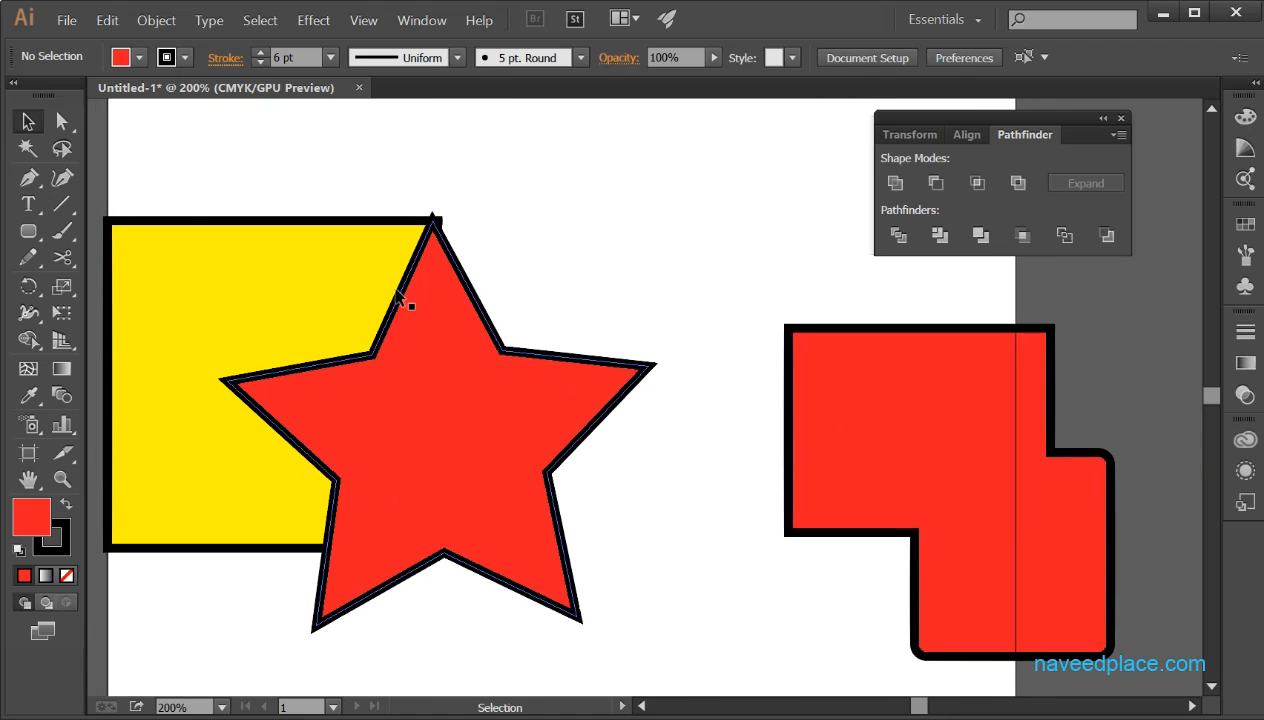
left_click(62, 122)
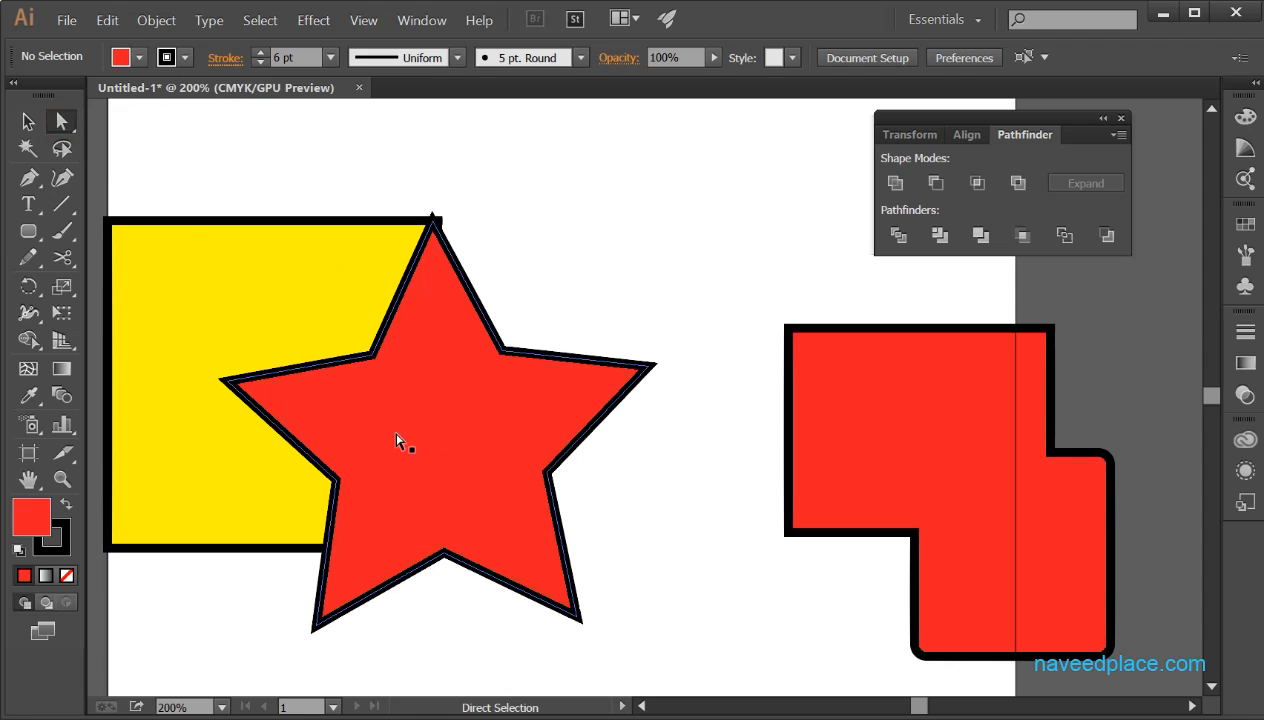
left_click(121, 124)
left_click_drag(416, 376, 421, 447)
left_click_drag(322, 363, 290, 323)
left_click_drag(398, 403, 437, 478)
left_click_drag(523, 526, 439, 266)
left_click_drag(480, 372, 396, 260)
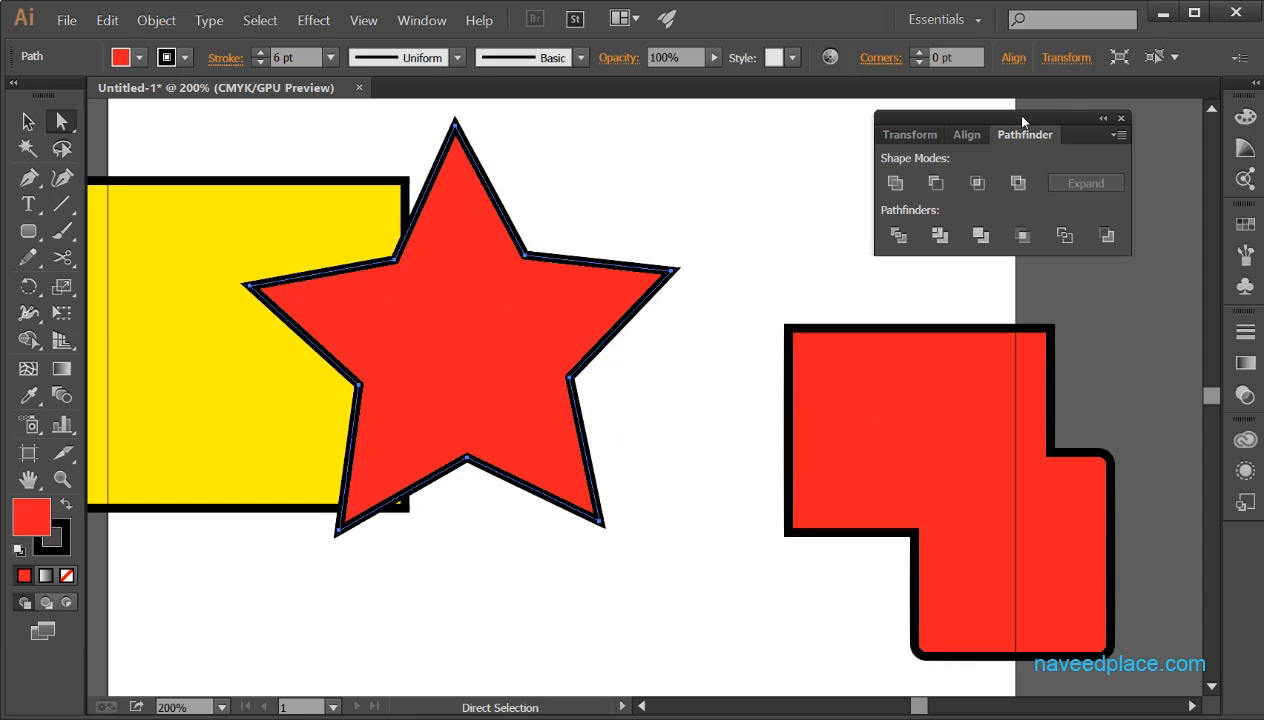
- Move the united rectangle shape as one piece, ending lower and slightly further left
left_click_drag(940, 415, 823, 325)
left_click_drag(830, 343, 947, 471)
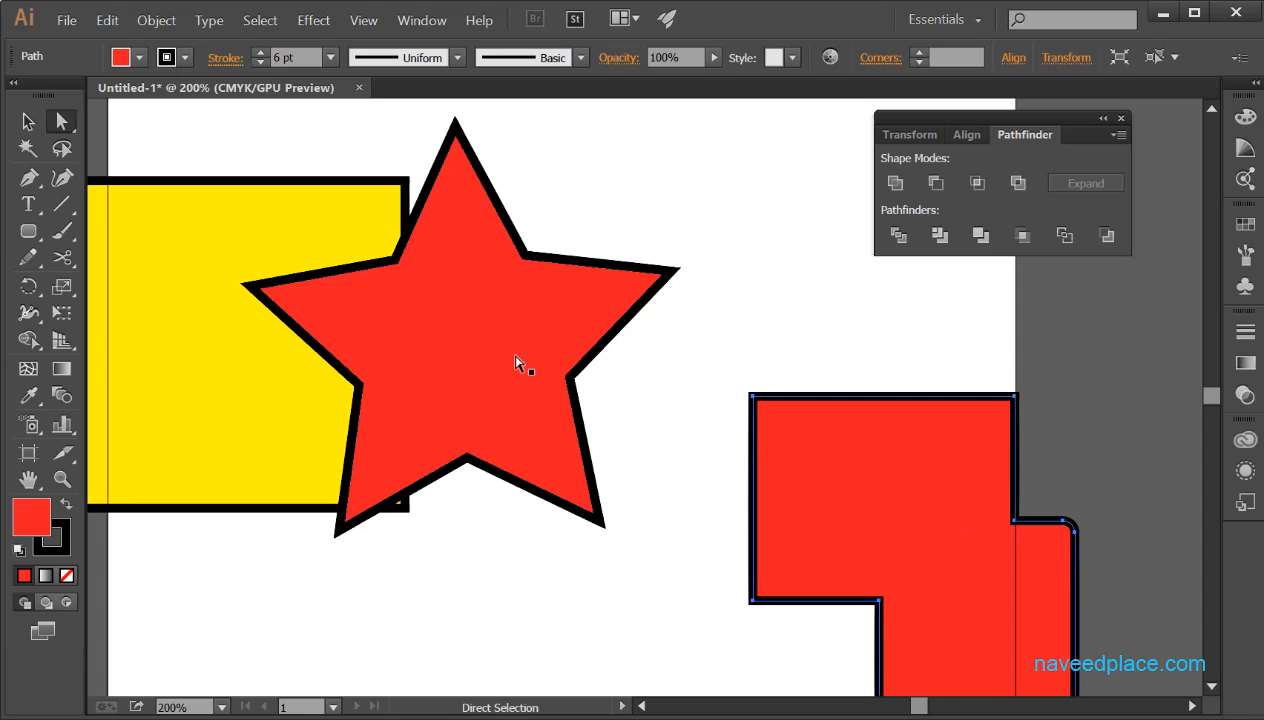
left_click(333, 27)
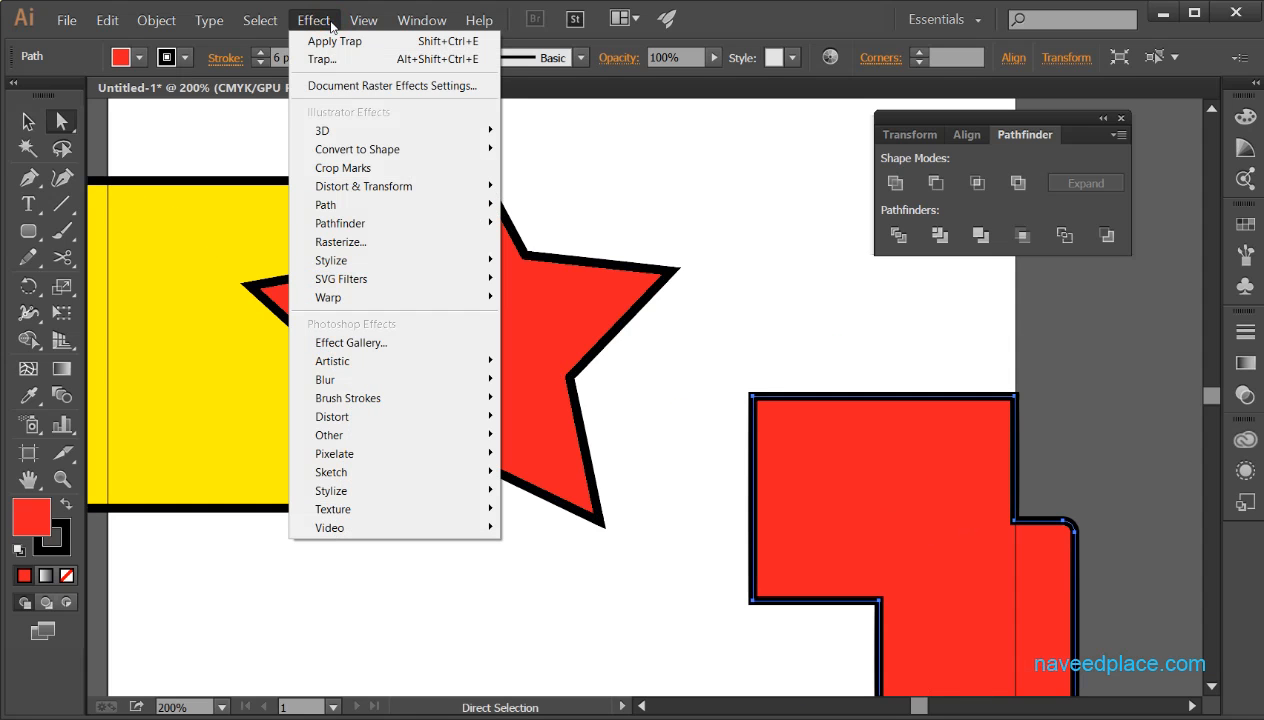
left_click(66, 122)
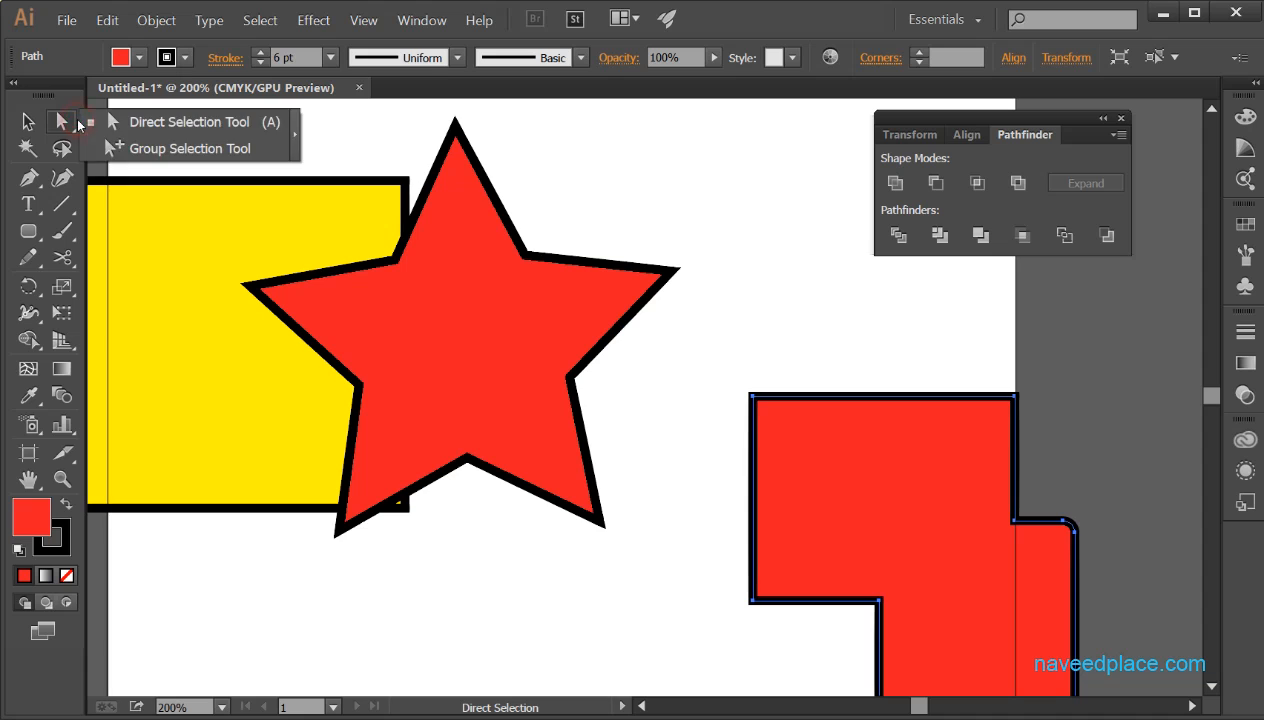
- Move the star further left over the yellow square, and bring up the list of Pathfinder effects
left_click_drag(487, 360, 434, 375)
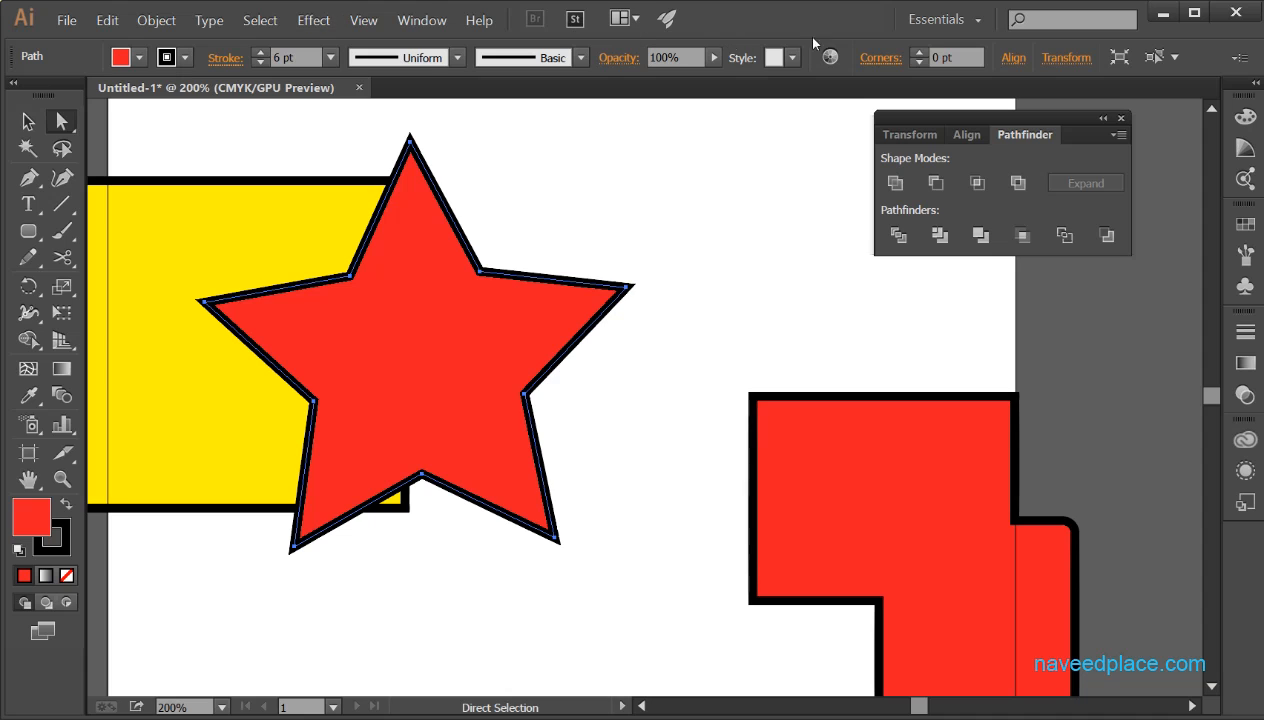
left_click(323, 28)
mouse_move(373, 229)
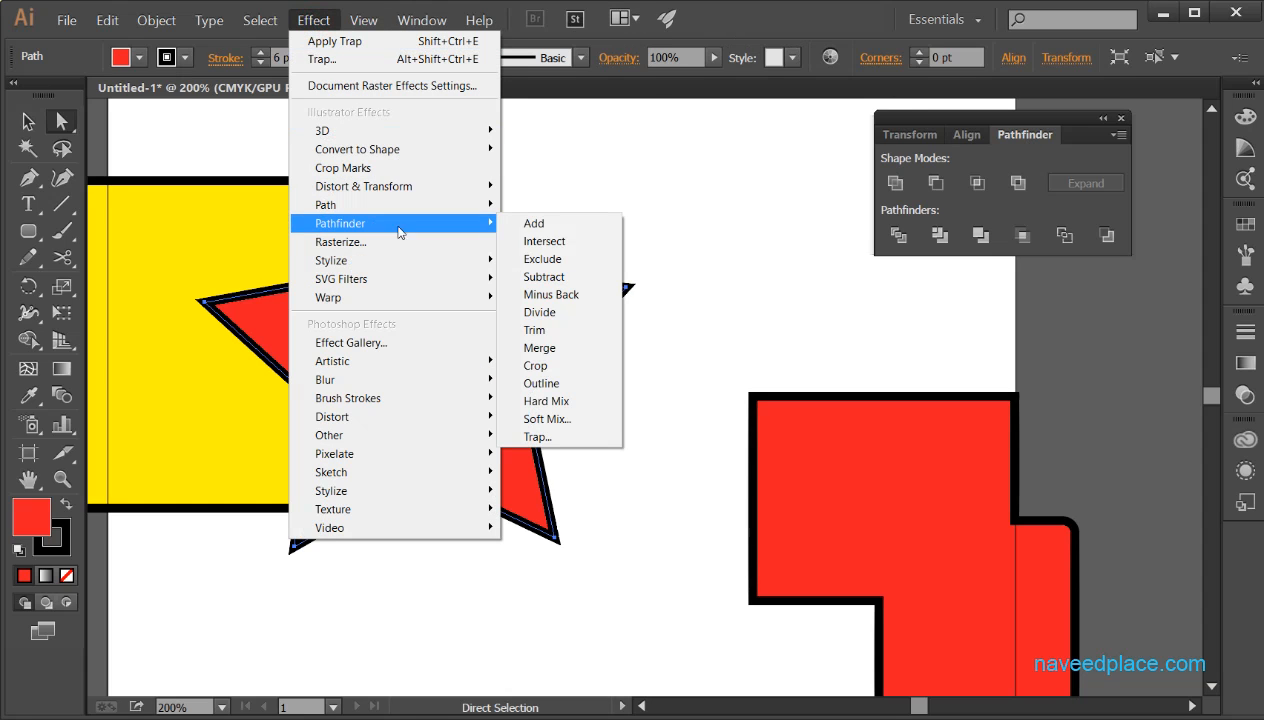